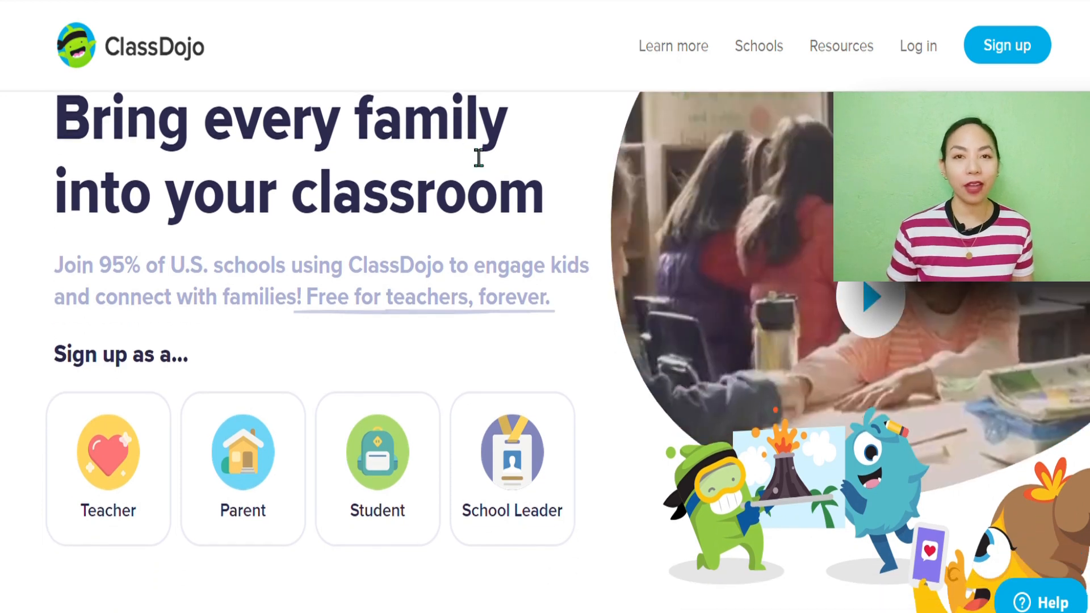
{"action": "scroll", "coordinate": [479, 157], "scroll_direction": "down", "scroll_amount": 5}
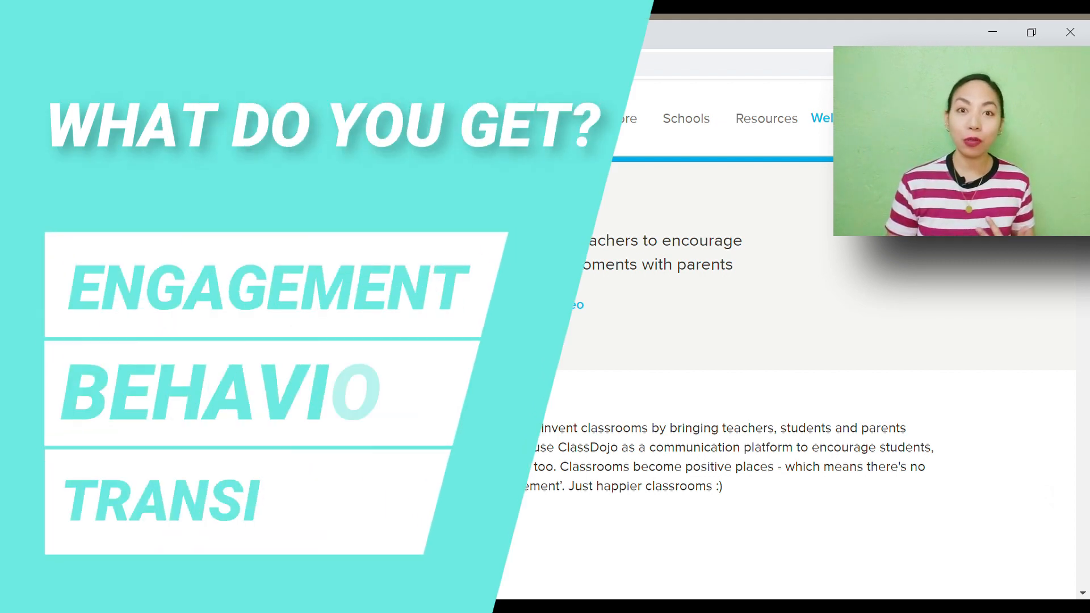
{"action": "scroll", "coordinate": [800, 324], "scroll_direction": "down", "scroll_amount": 1}
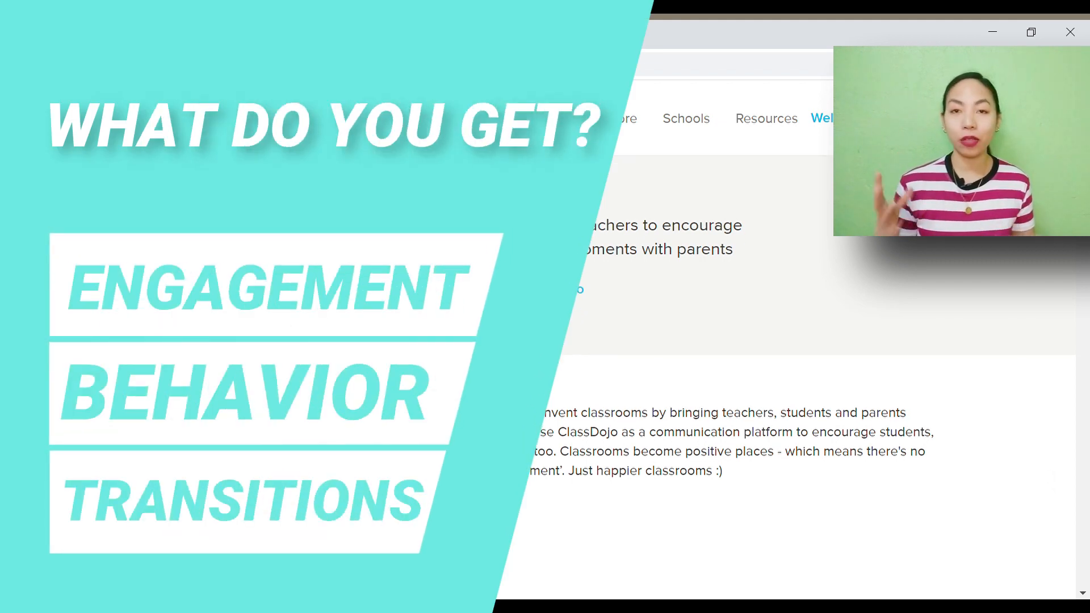
{"action": "scroll", "coordinate": [385, 273], "scroll_direction": "up", "scroll_amount": 1}
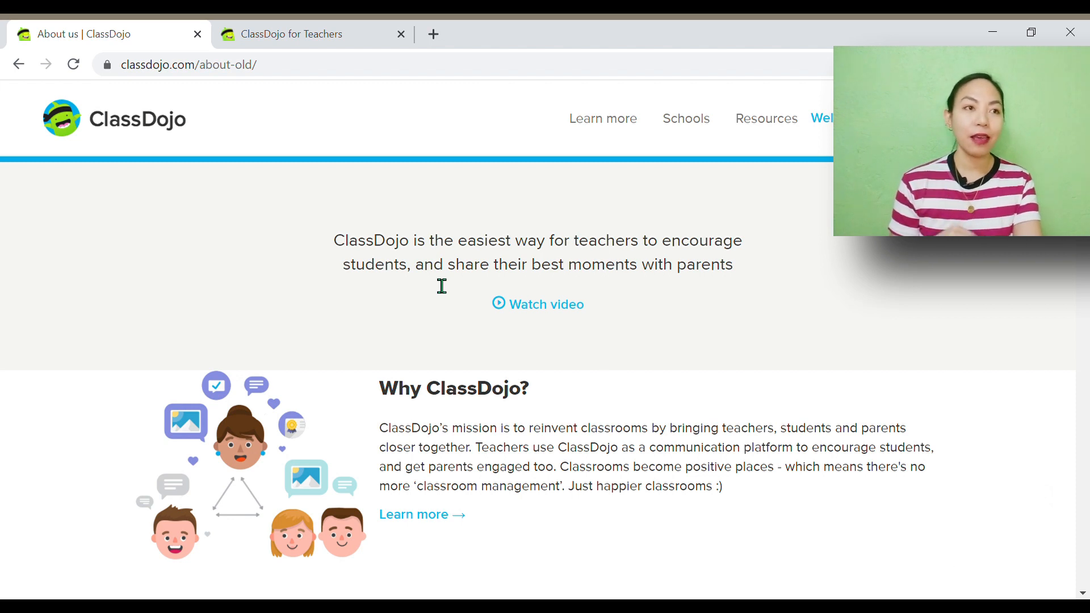
{"action": "scroll", "coordinate": [442, 285], "scroll_direction": "down", "scroll_amount": 1}
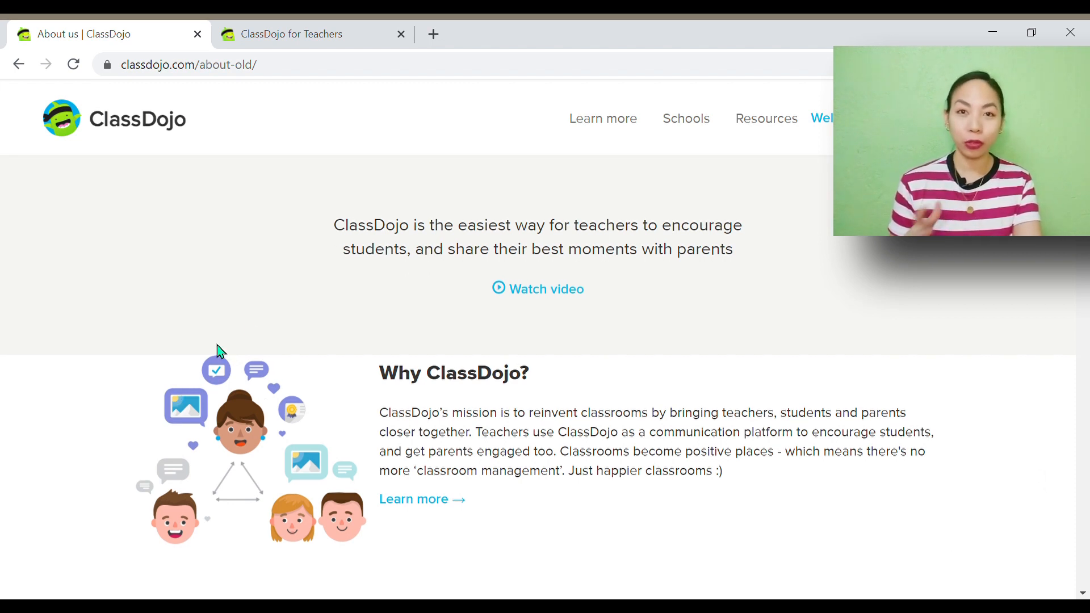
{"action": "scroll", "coordinate": [280, 247], "scroll_direction": "up", "scroll_amount": 1}
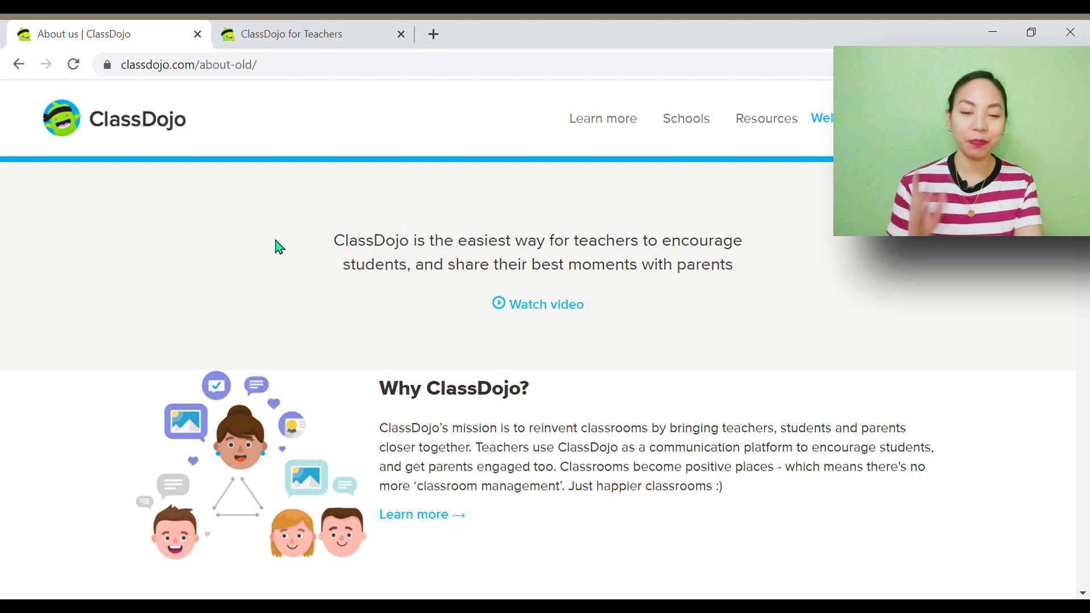
Switch to the teacher launchpad and open class 1.14 to show its students.
{"action": "left_click", "coordinate": [297, 33]}
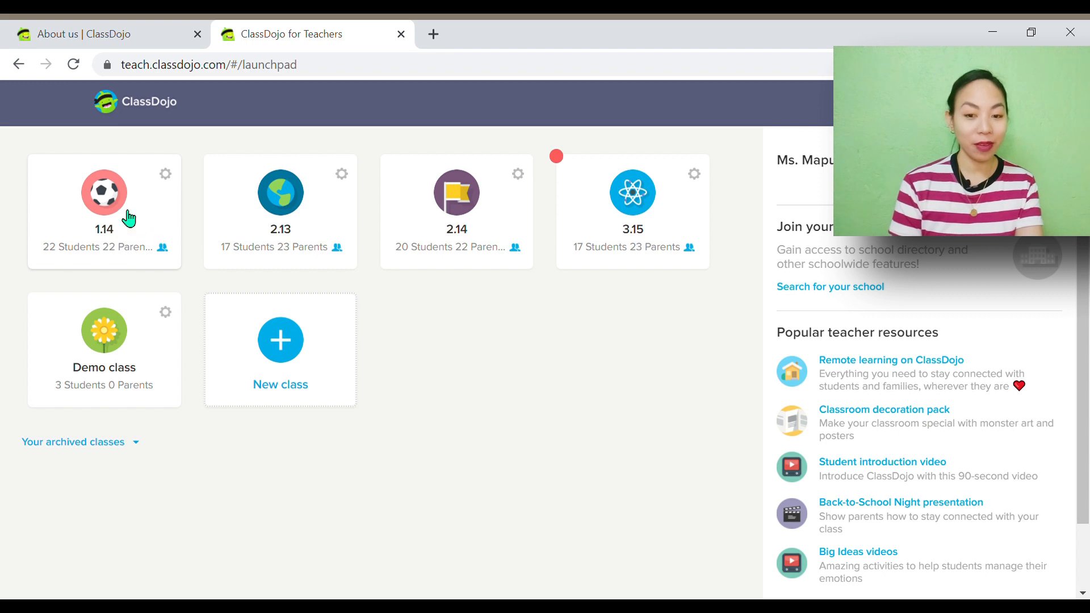
{"action": "left_click", "coordinate": [98, 218]}
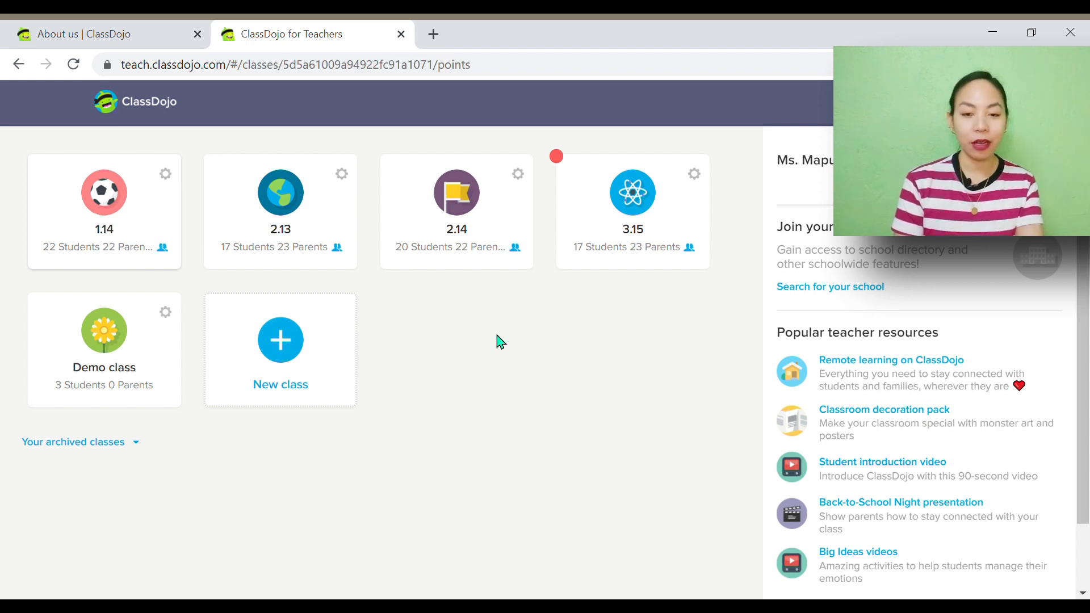
{"action": "scroll", "coordinate": [979, 496], "scroll_direction": "down", "scroll_amount": 2}
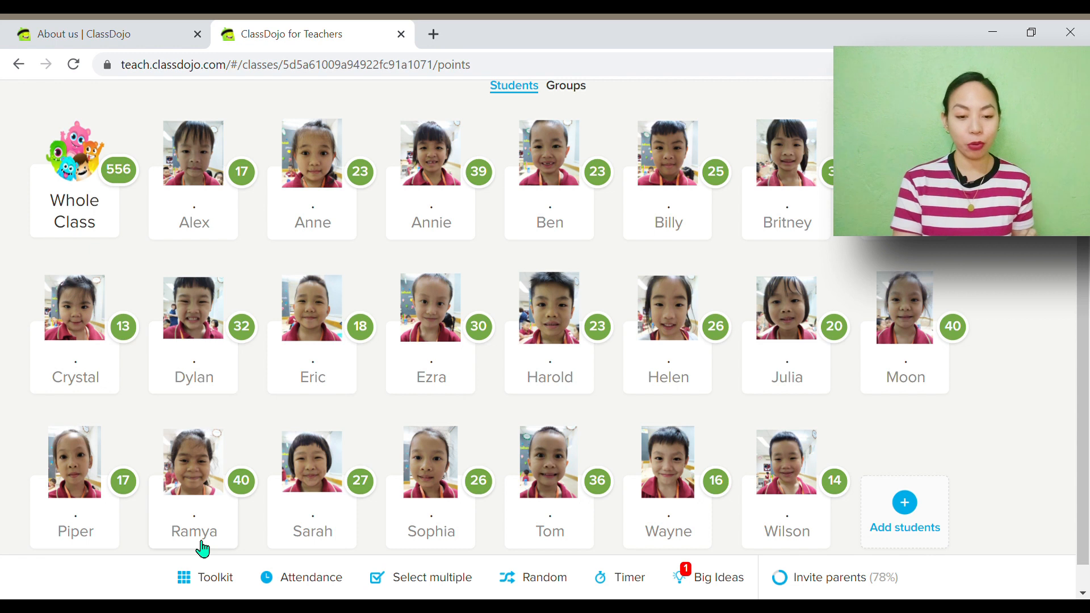
Take attendance for the class, marking one first-row student absent and changing the attendance status of two second-row students.
{"action": "left_click", "coordinate": [335, 579]}
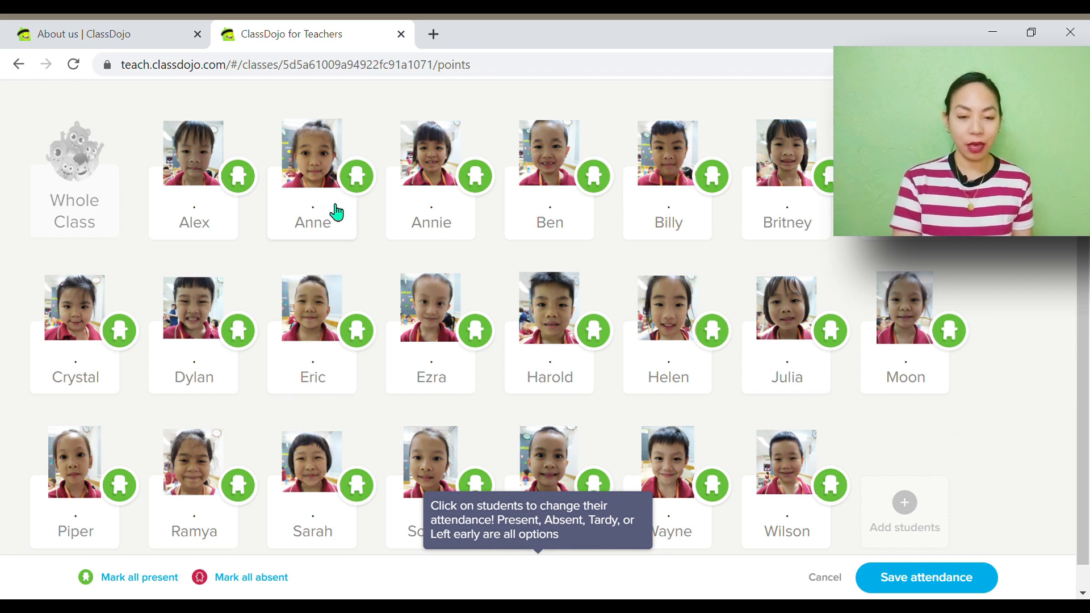
{"action": "left_click", "coordinate": [421, 225]}
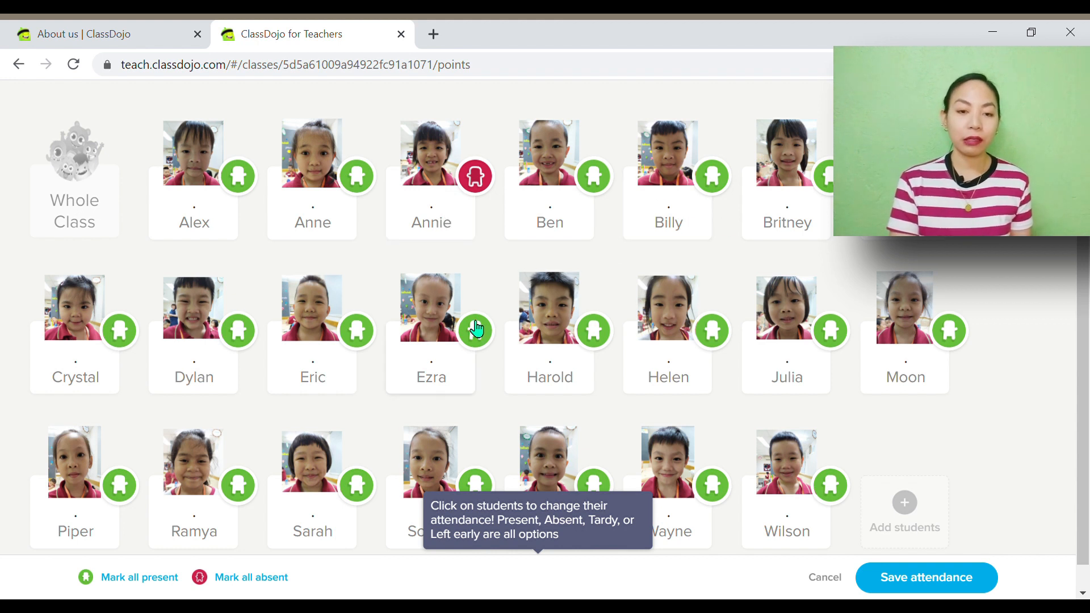
{"action": "left_click", "coordinate": [340, 383]}
{"action": "left_click", "coordinate": [341, 384]}
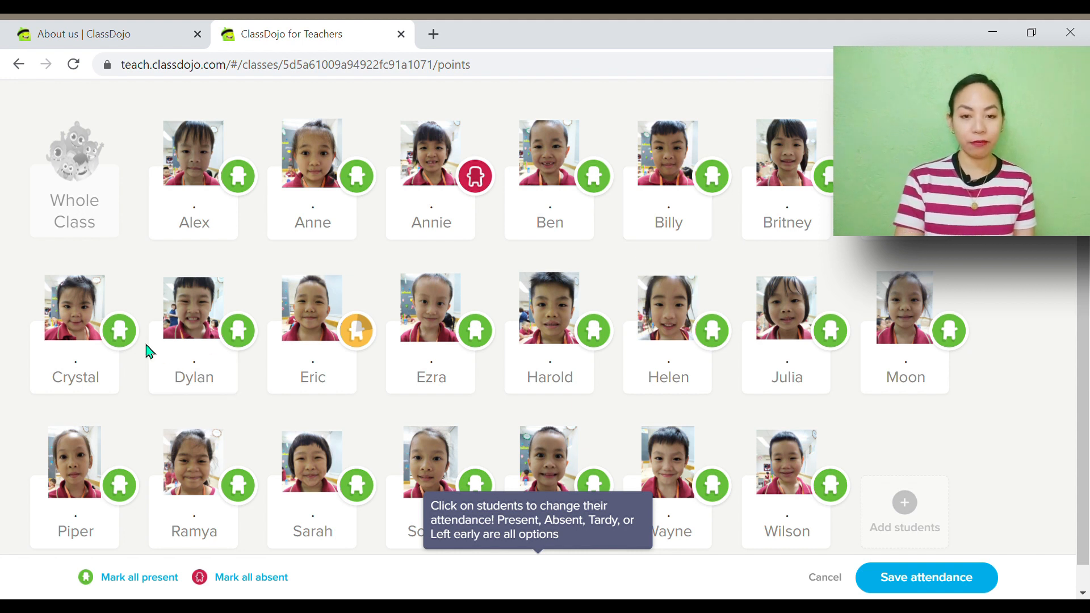
{"action": "left_click", "coordinate": [102, 357]}
{"action": "left_click", "coordinate": [101, 357]}
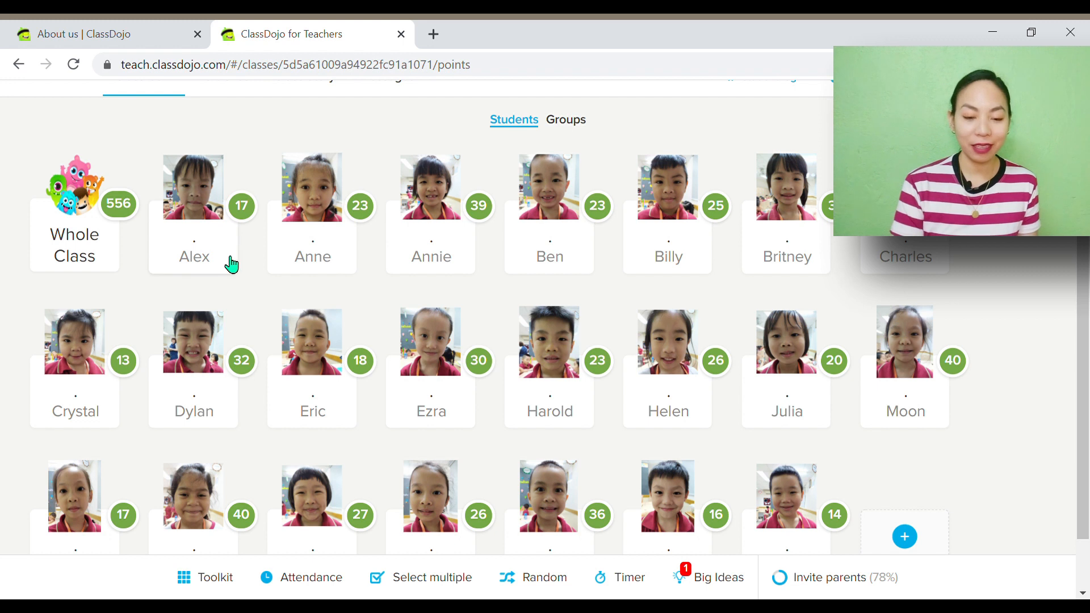
Award the second student in the second row a positive point for Participating.
{"action": "left_click", "coordinate": [193, 395]}
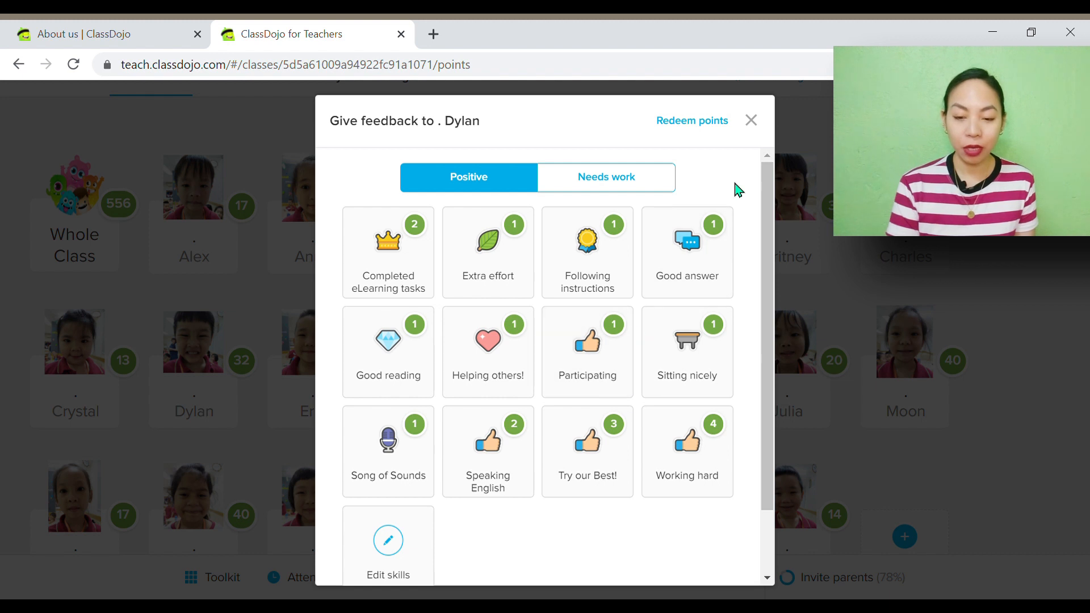
{"action": "left_click", "coordinate": [616, 362]}
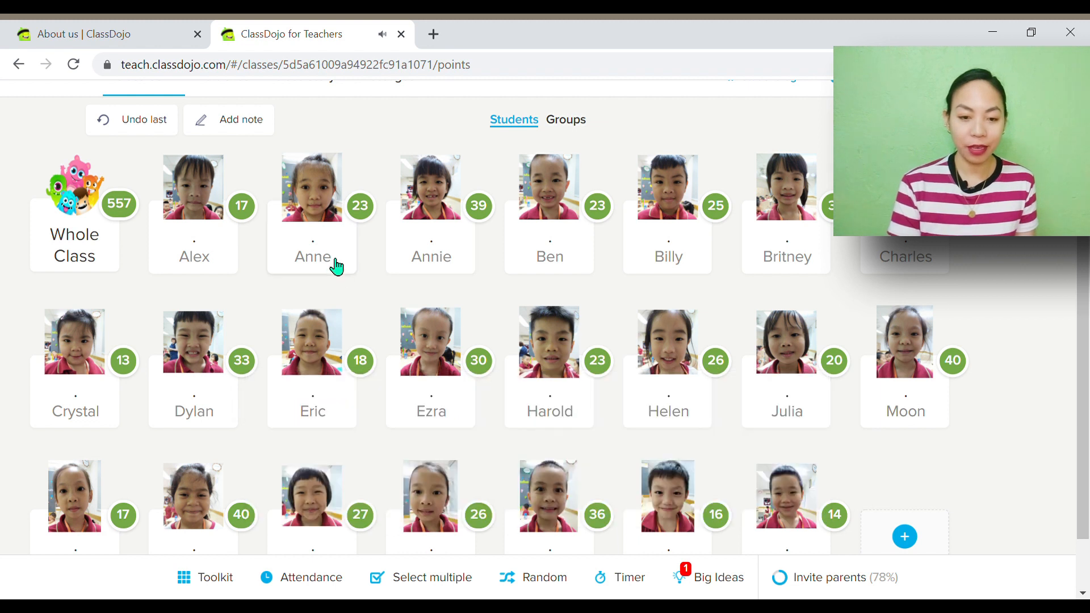
Examine the Needs work feedback options for the second student in the first row, and close them without giving feedback.
{"action": "left_click", "coordinate": [336, 265]}
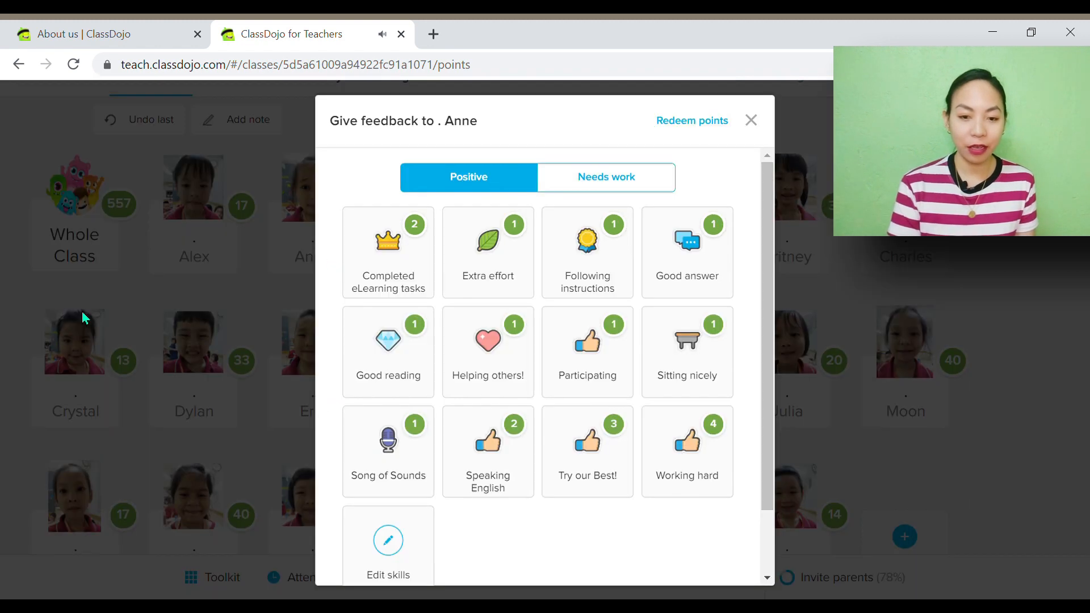
{"action": "left_click", "coordinate": [572, 180]}
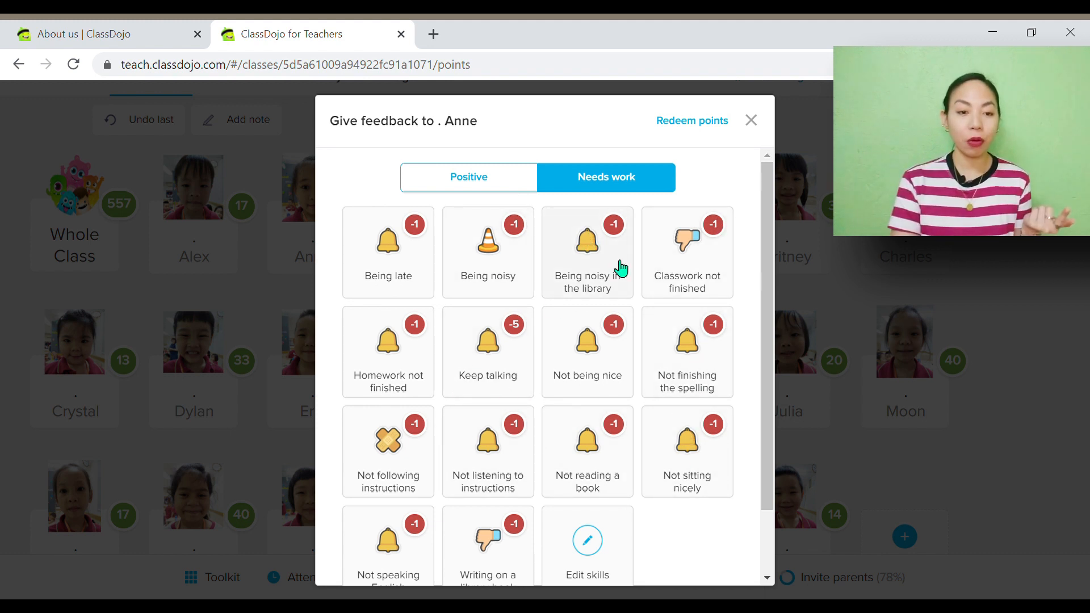
{"action": "left_click", "coordinate": [751, 120]}
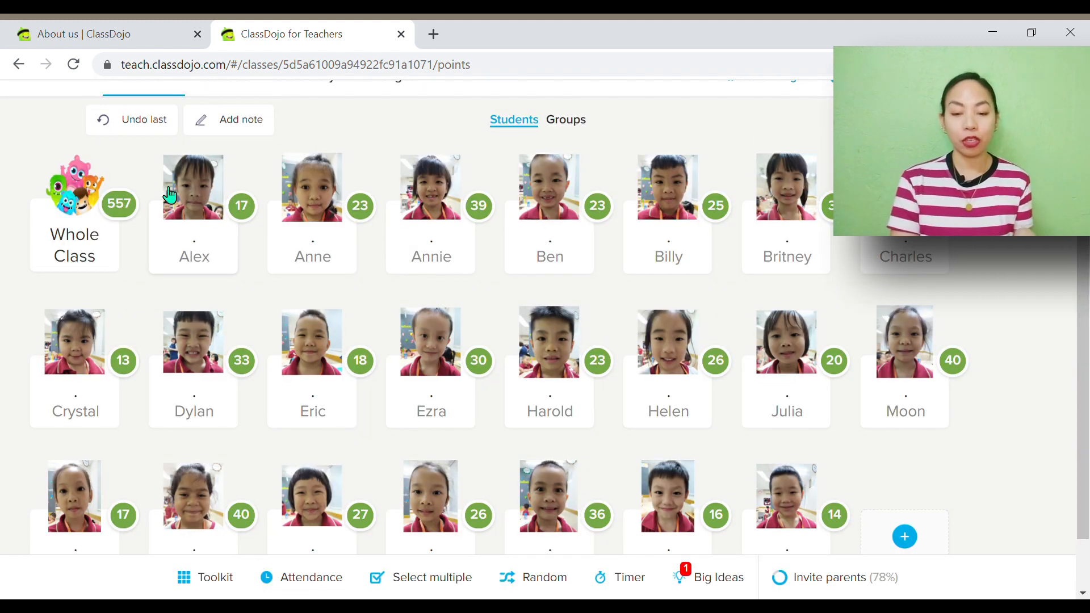
Examine the positive feedback options for the Whole Class, and close them without giving points.
{"action": "scroll", "coordinate": [170, 195], "scroll_direction": "up", "scroll_amount": 1}
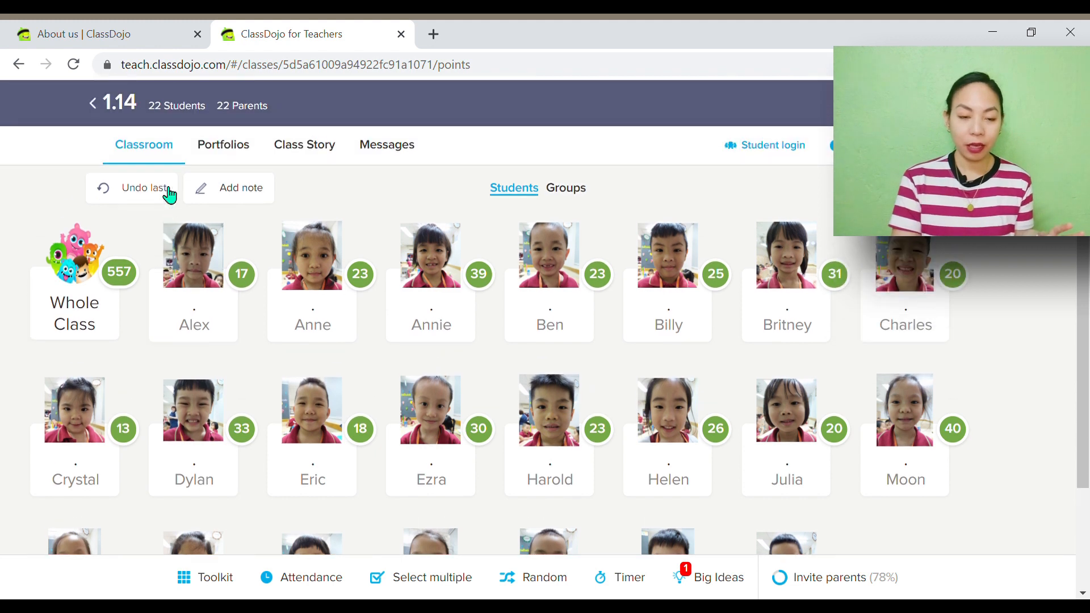
{"action": "left_click", "coordinate": [76, 294]}
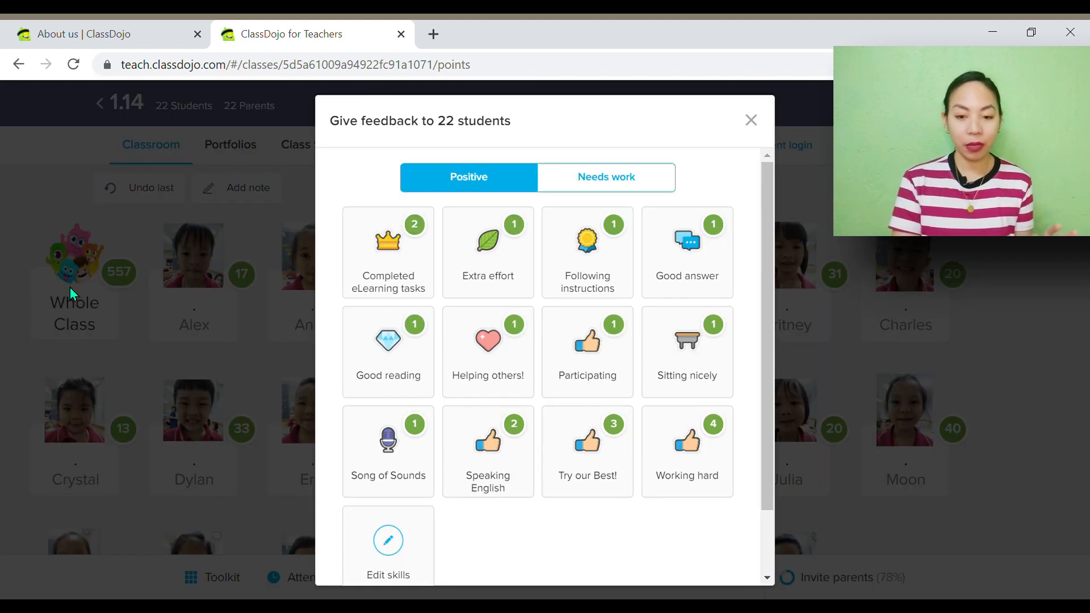
{"action": "left_click", "coordinate": [762, 118]}
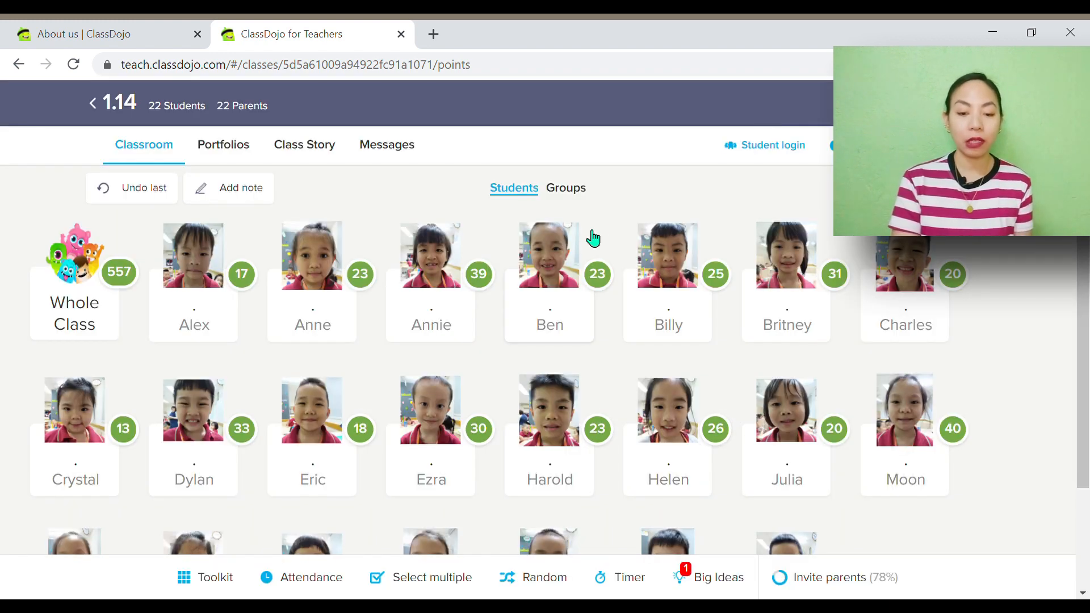
Select the first and last students in the first row and the fifth and last in the second row for shared feedback.
{"action": "left_click", "coordinate": [419, 594]}
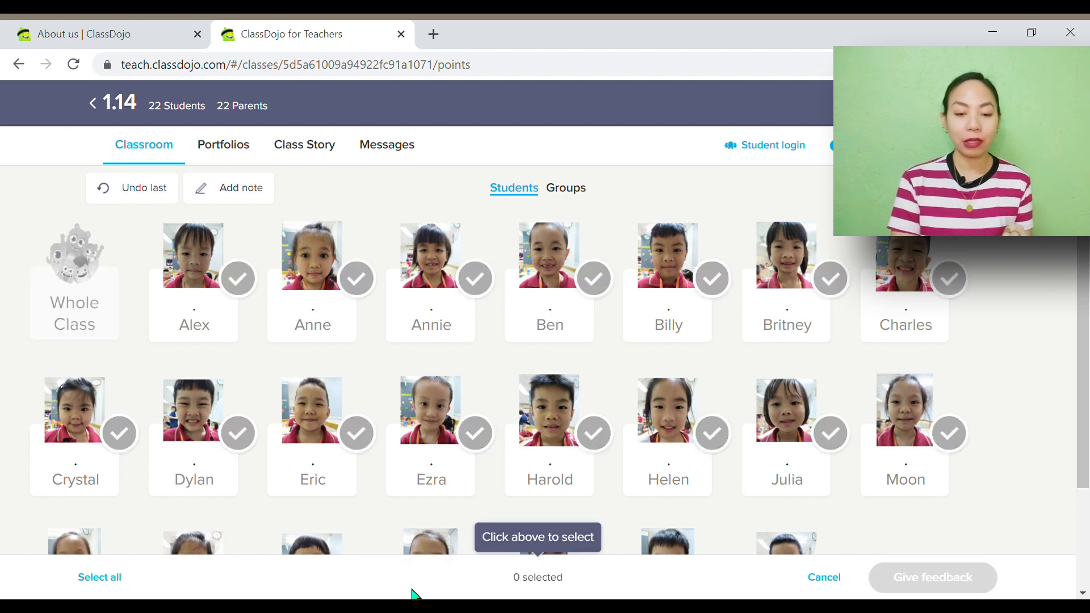
{"action": "left_click", "coordinate": [224, 321]}
{"action": "left_click", "coordinate": [563, 449]}
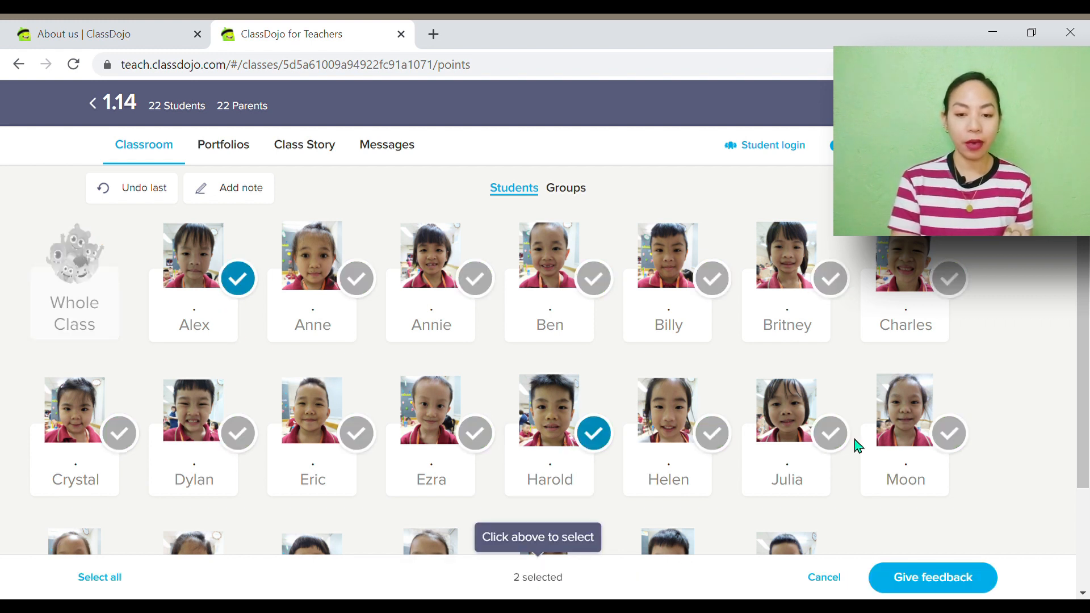
{"action": "left_click", "coordinate": [923, 467]}
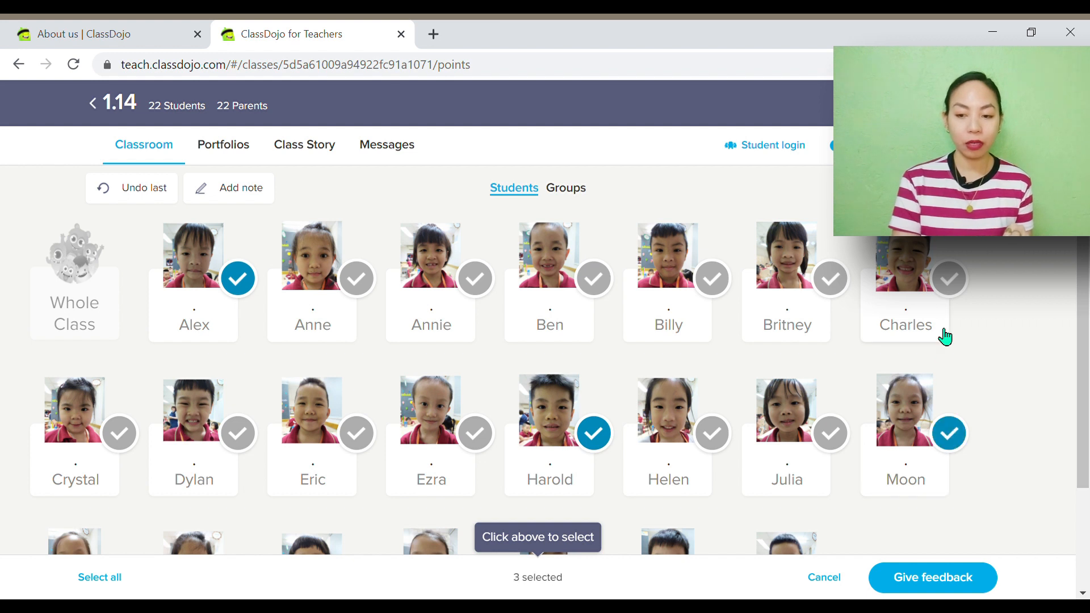
{"action": "left_click", "coordinate": [928, 345]}
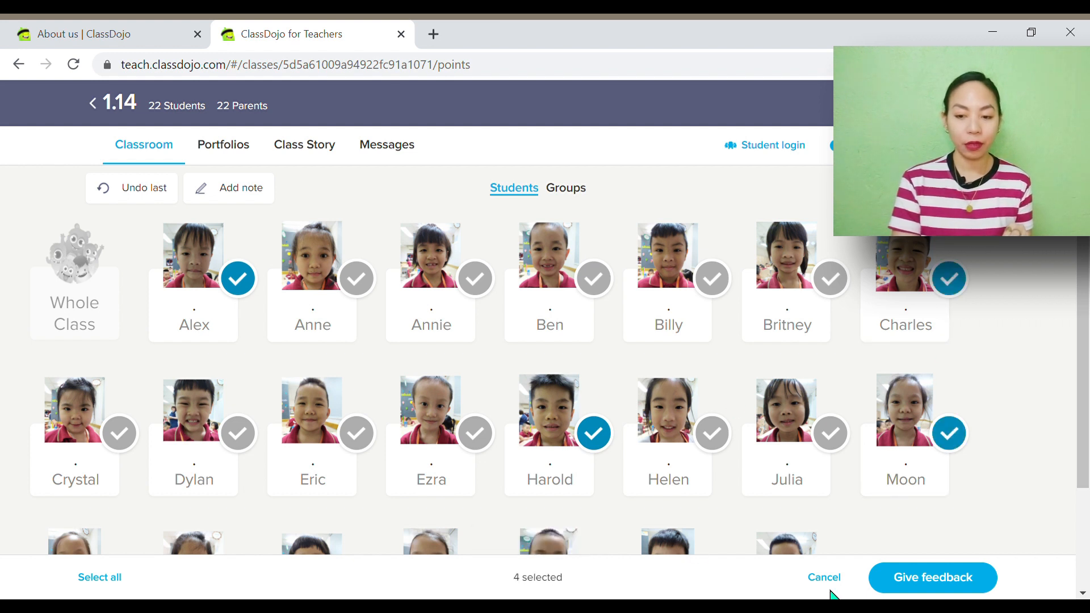
Select the GIRLS and Team 2 groups for feedback, and cancel the multiple selection.
{"action": "left_click", "coordinate": [586, 194]}
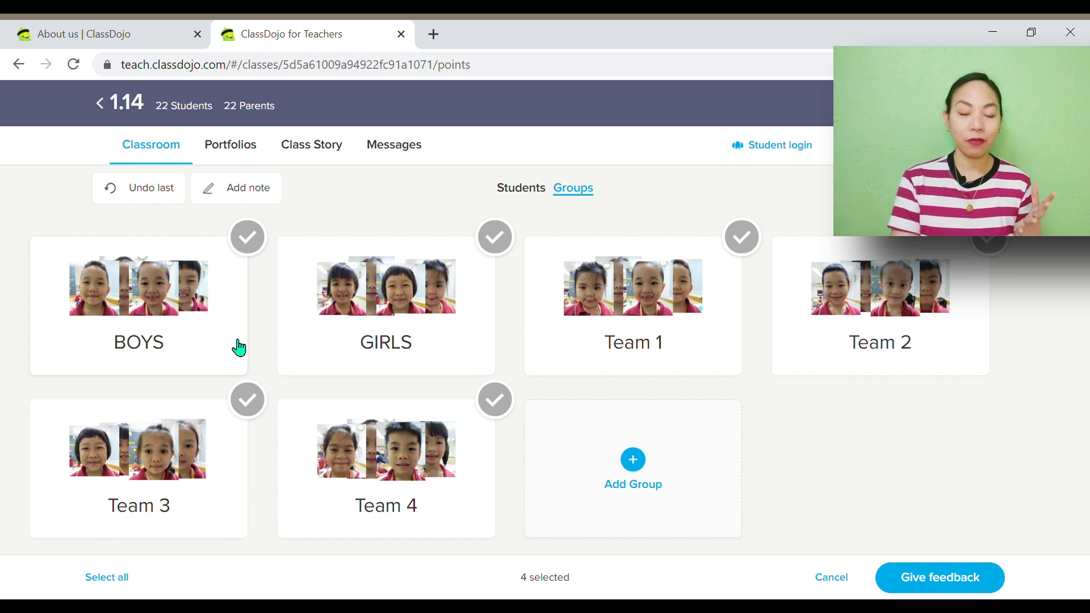
{"action": "left_click", "coordinate": [368, 316]}
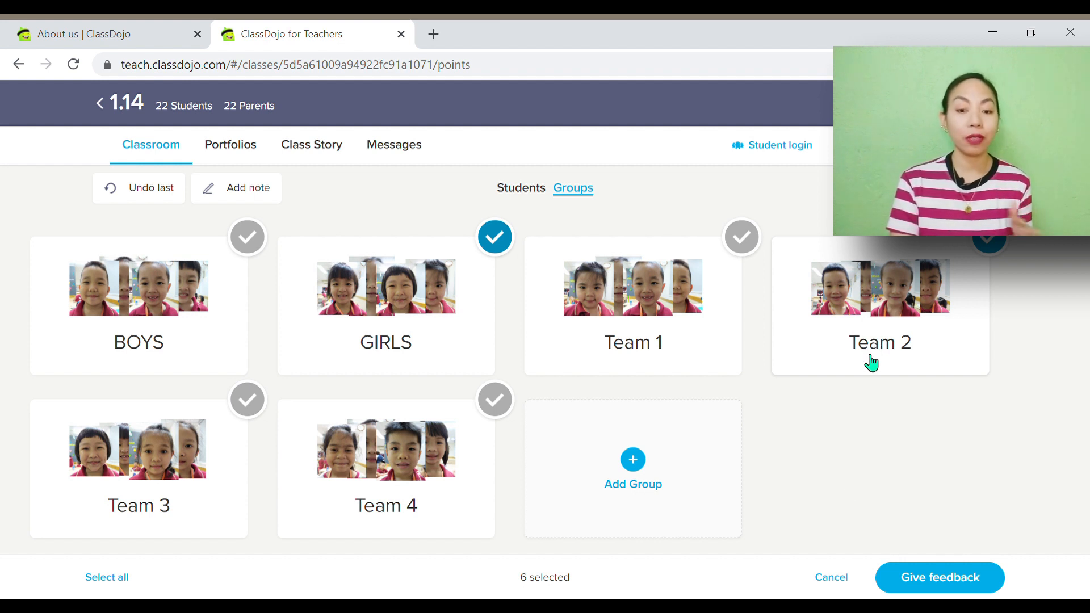
{"action": "left_click", "coordinate": [845, 582]}
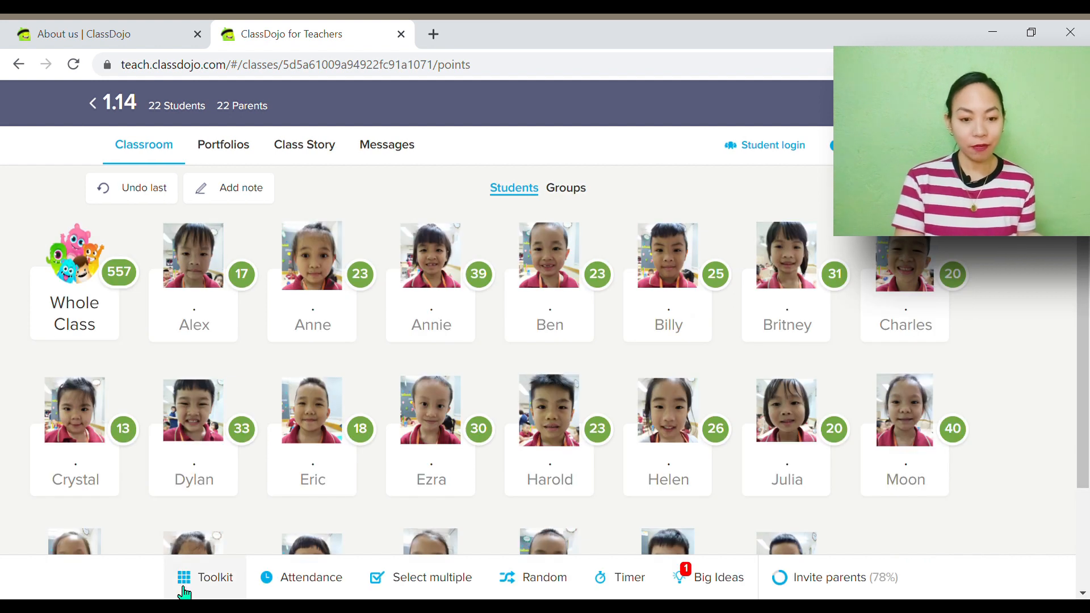
Start a 1:00 countdown with the Toolkit's Timer, and stop and close it.
{"action": "left_click", "coordinate": [184, 585]}
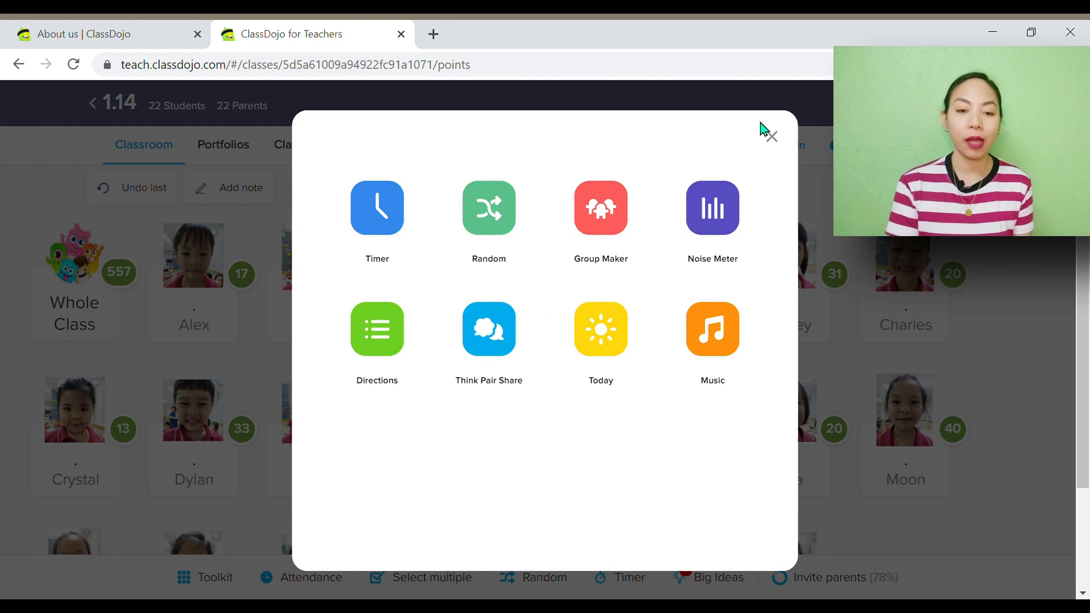
{"action": "left_click", "coordinate": [393, 232]}
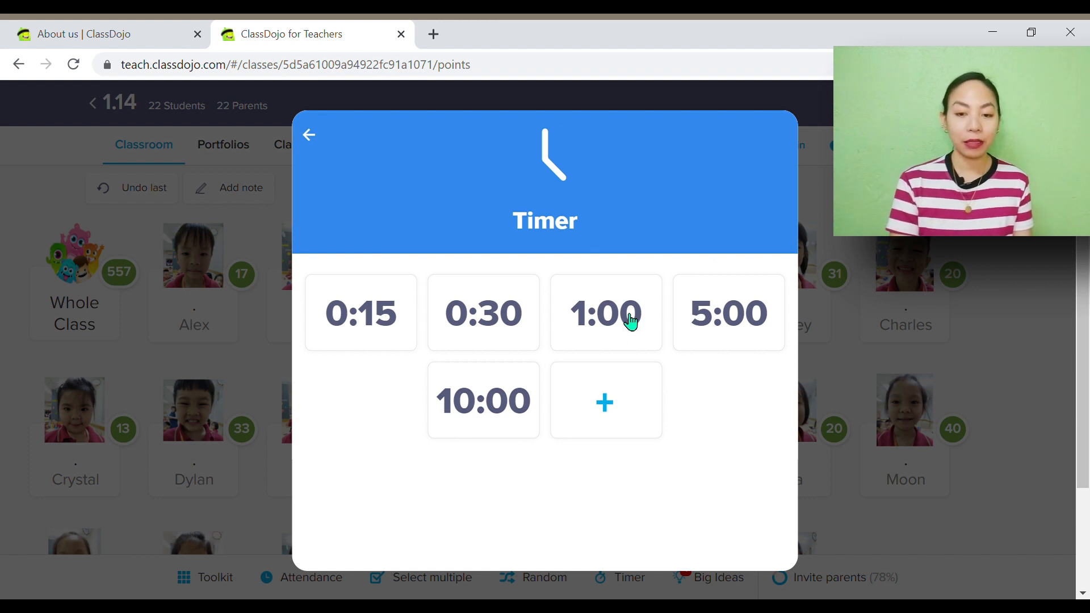
{"action": "left_click", "coordinate": [632, 323]}
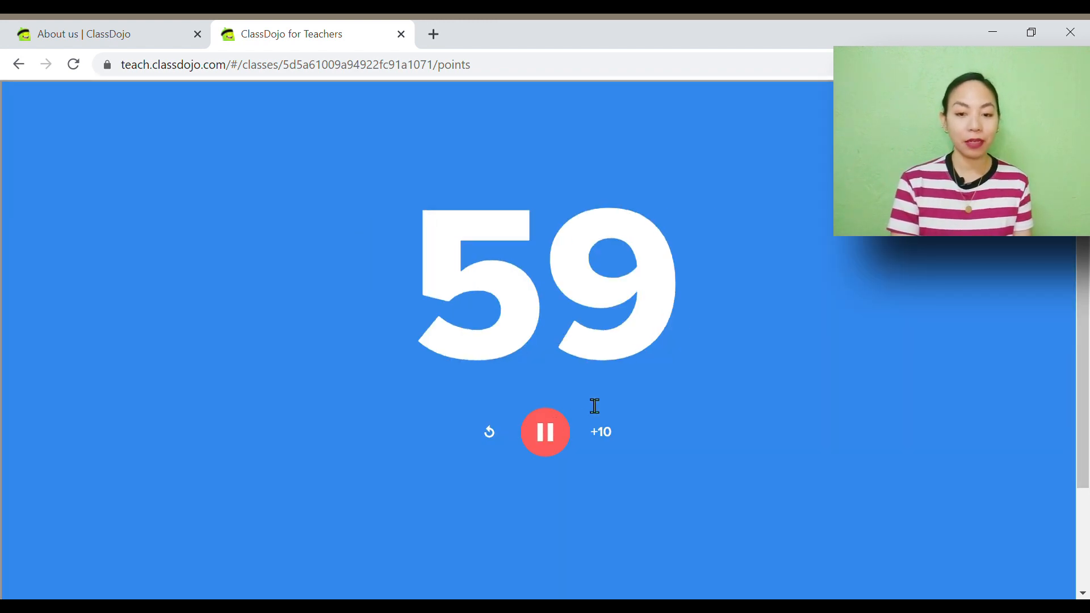
{"action": "left_click", "coordinate": [557, 448]}
{"action": "left_click", "coordinate": [1049, 109]}
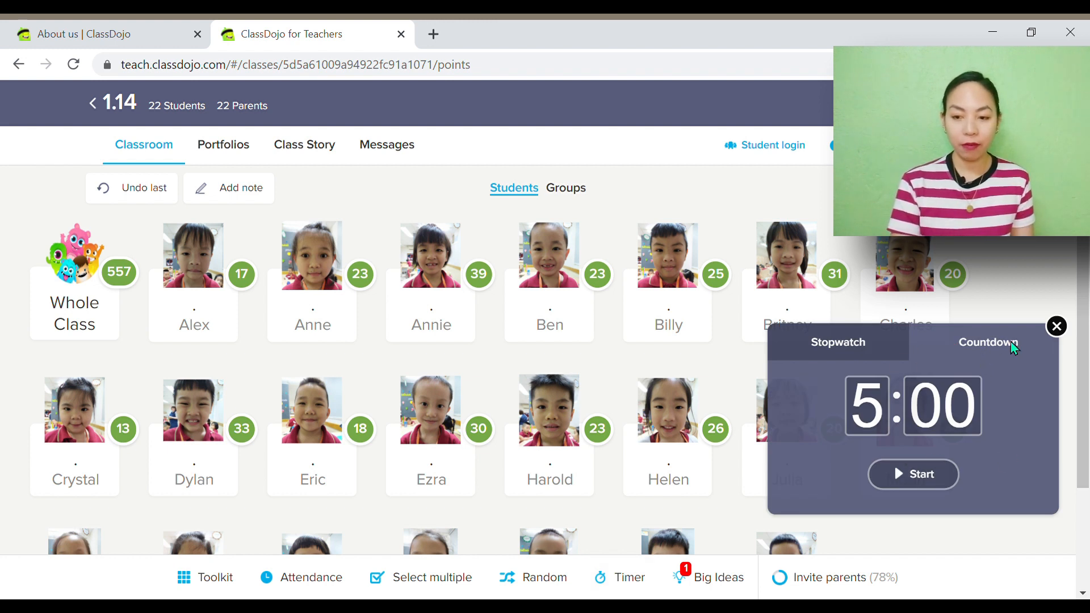
Move the floating Countdown timer over the second row of students and close it.
{"action": "left_click_drag", "start_coordinate": [1012, 342], "coordinate": [949, 413]}
{"action": "left_click_drag", "start_coordinate": [1074, 430], "coordinate": [741, 448]}
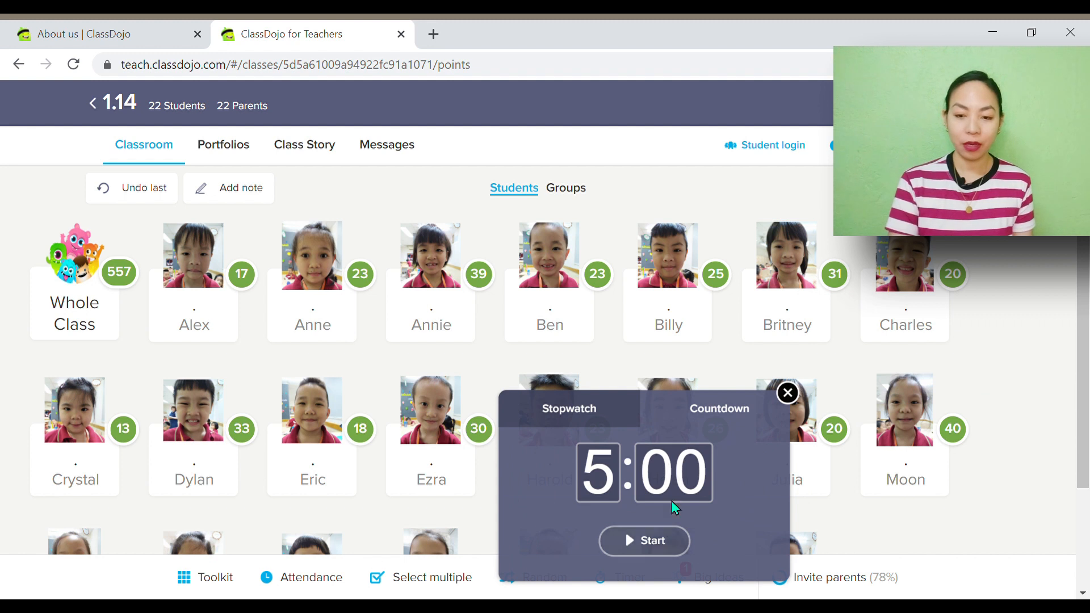
{"action": "left_click", "coordinate": [798, 394]}
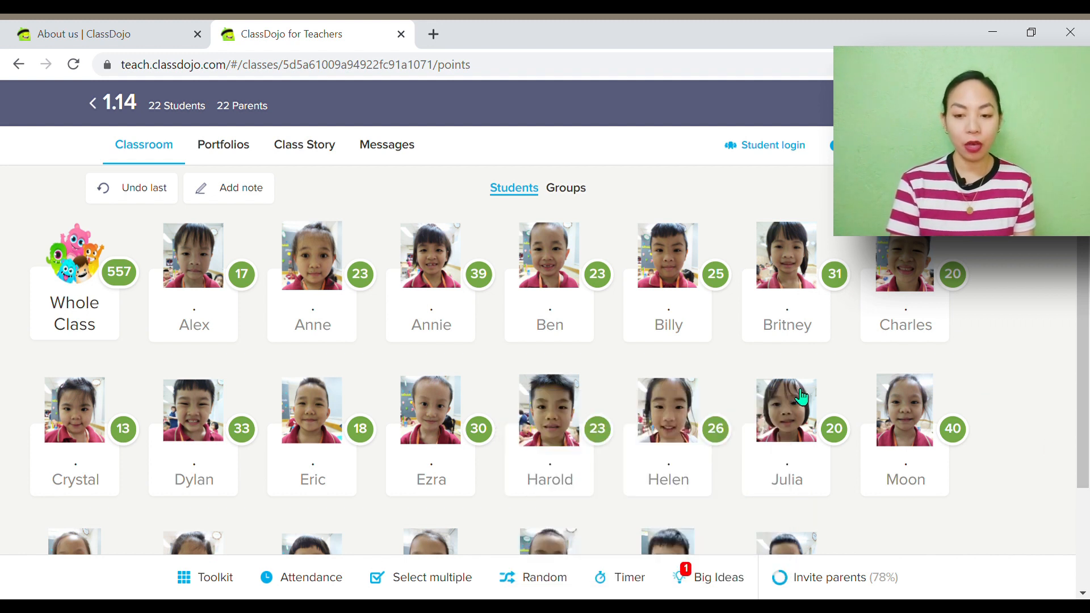
View the preset durations in the Toolkit's Timer, and close the Toolkit.
{"action": "left_click", "coordinate": [221, 576]}
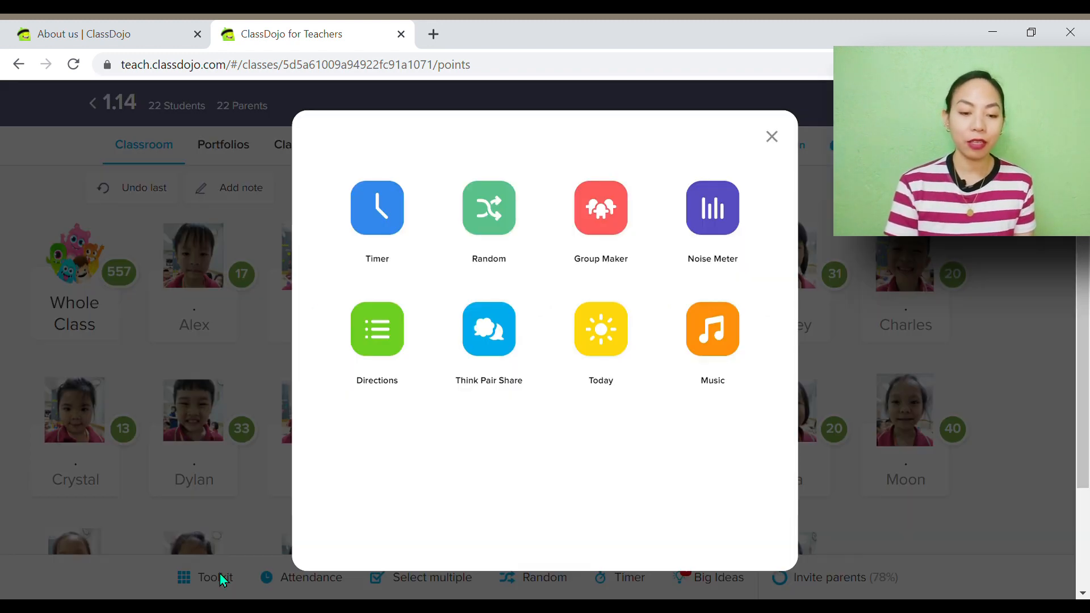
{"action": "left_click", "coordinate": [382, 234]}
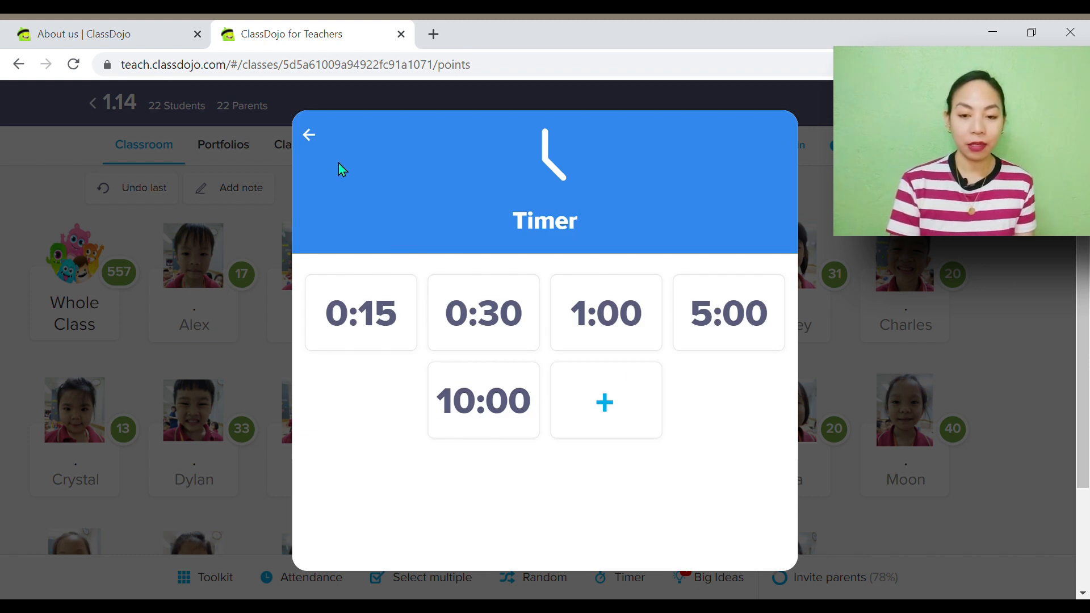
{"action": "left_click", "coordinate": [309, 137]}
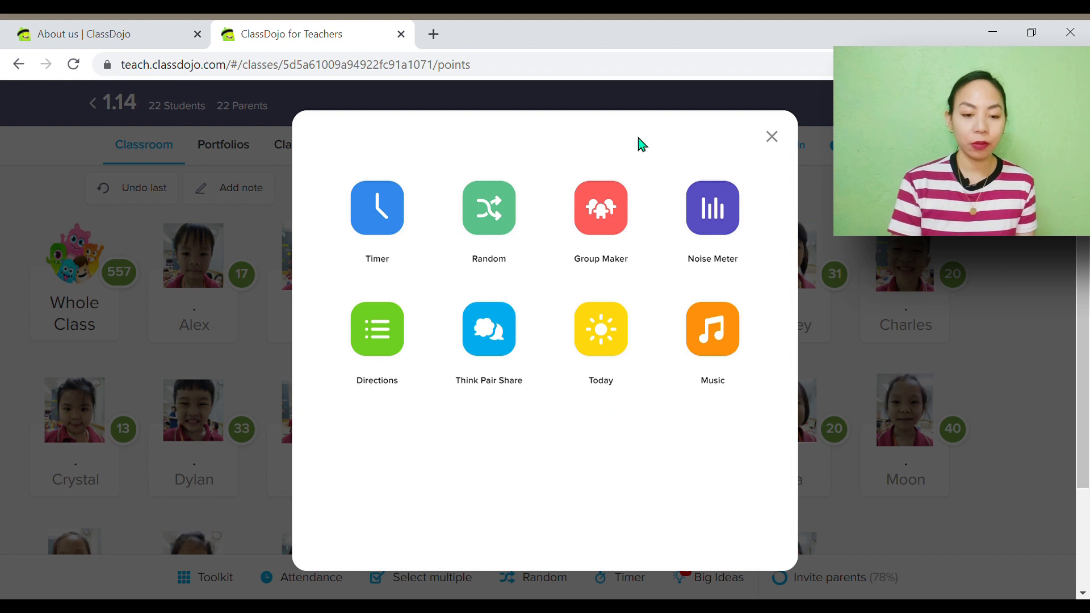
{"action": "left_click", "coordinate": [773, 138]}
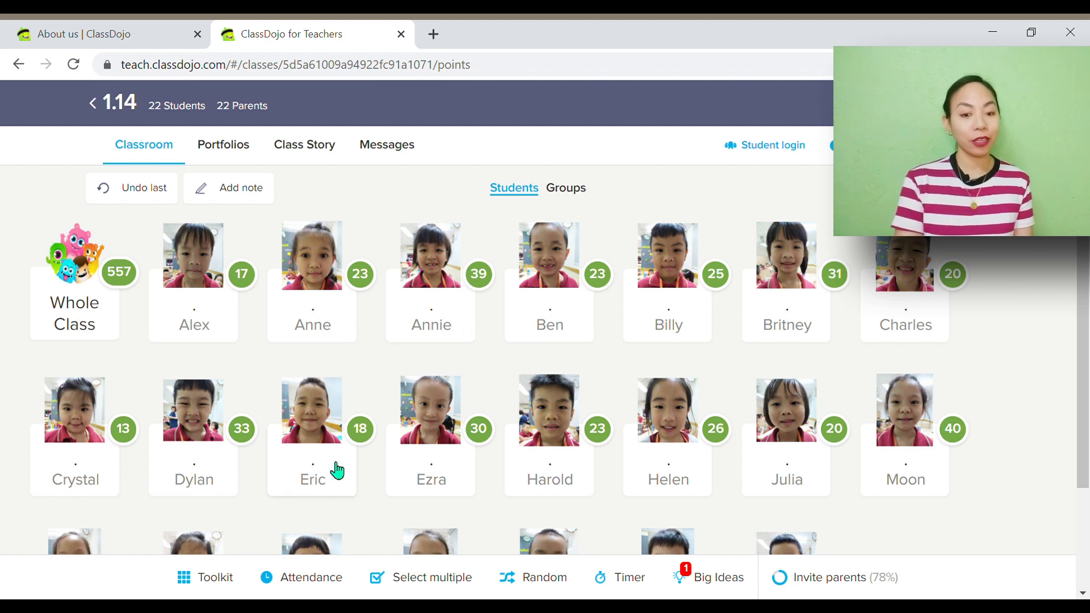
Pick a random student from the class, and close the feedback window without awarding points.
{"action": "left_click", "coordinate": [559, 593]}
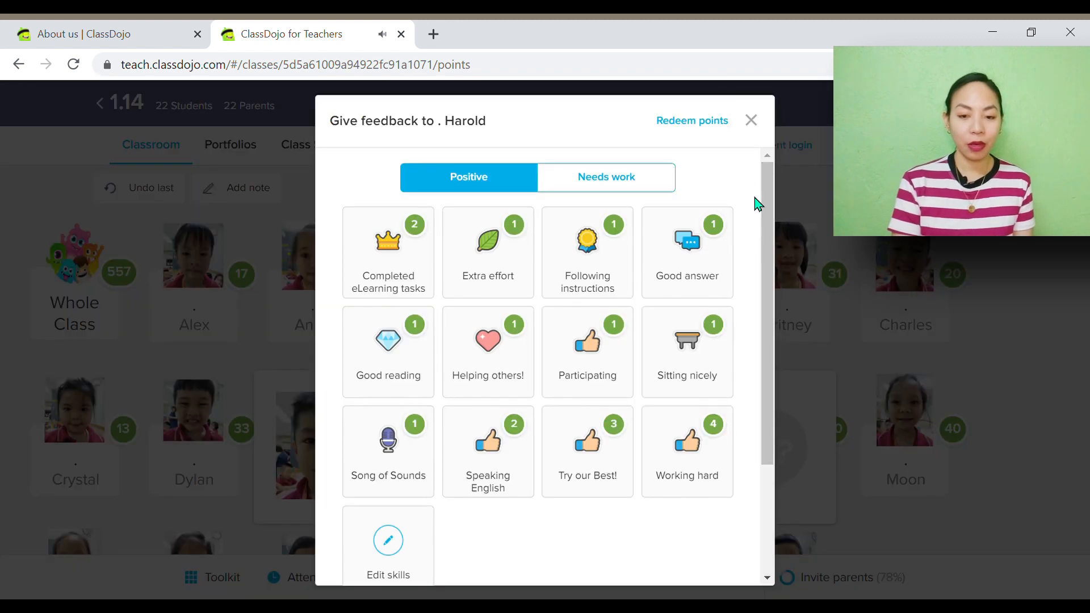
{"action": "left_click", "coordinate": [753, 131]}
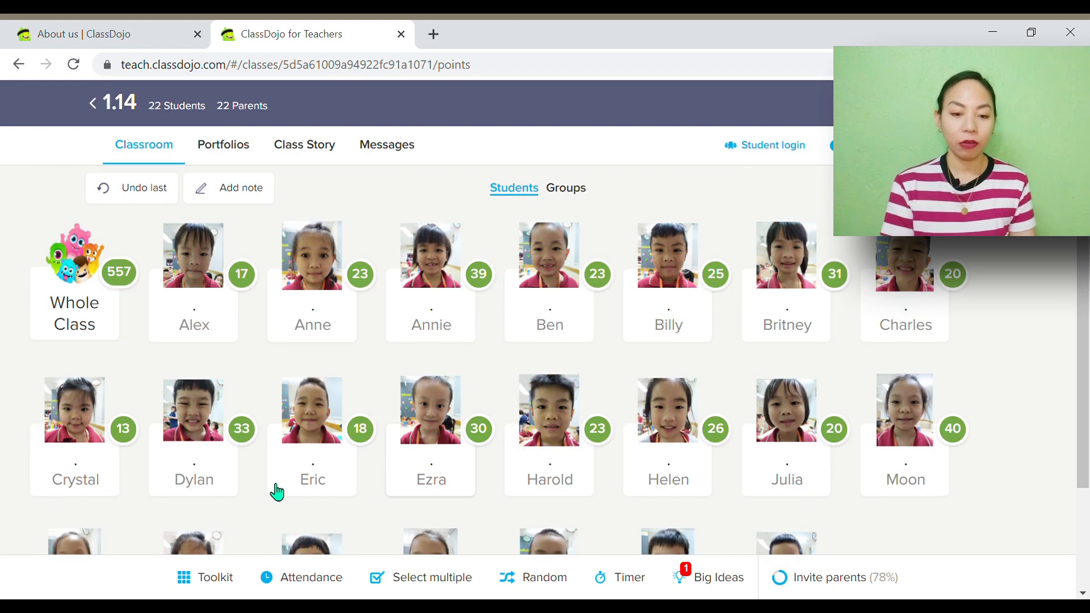
Play the Focus channel with the Toolkit's Music tool, pause it, and close the player.
{"action": "left_click", "coordinate": [202, 577]}
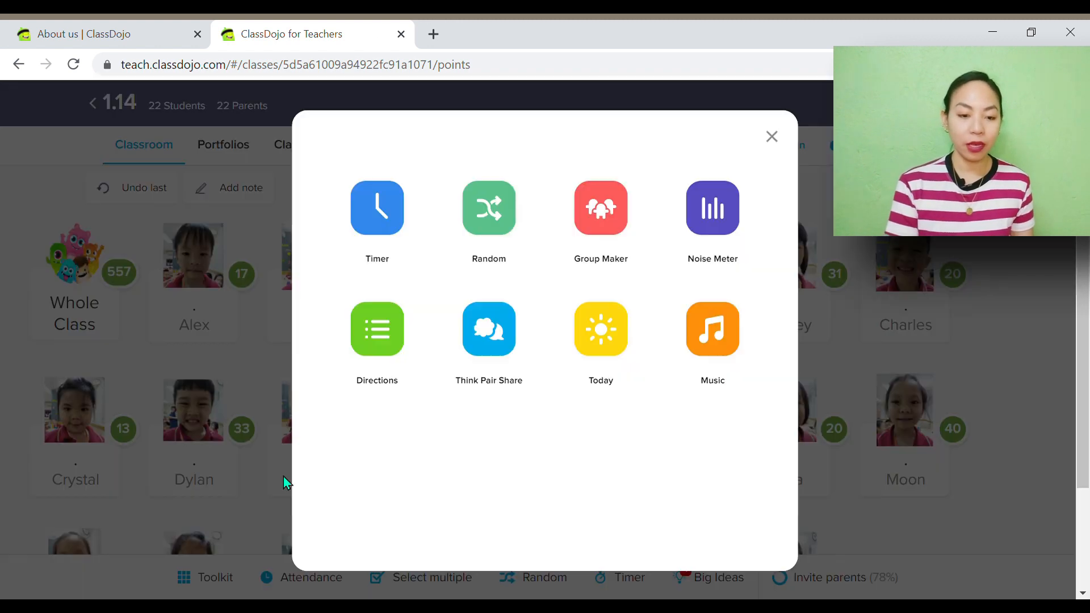
{"action": "left_click", "coordinate": [490, 211]}
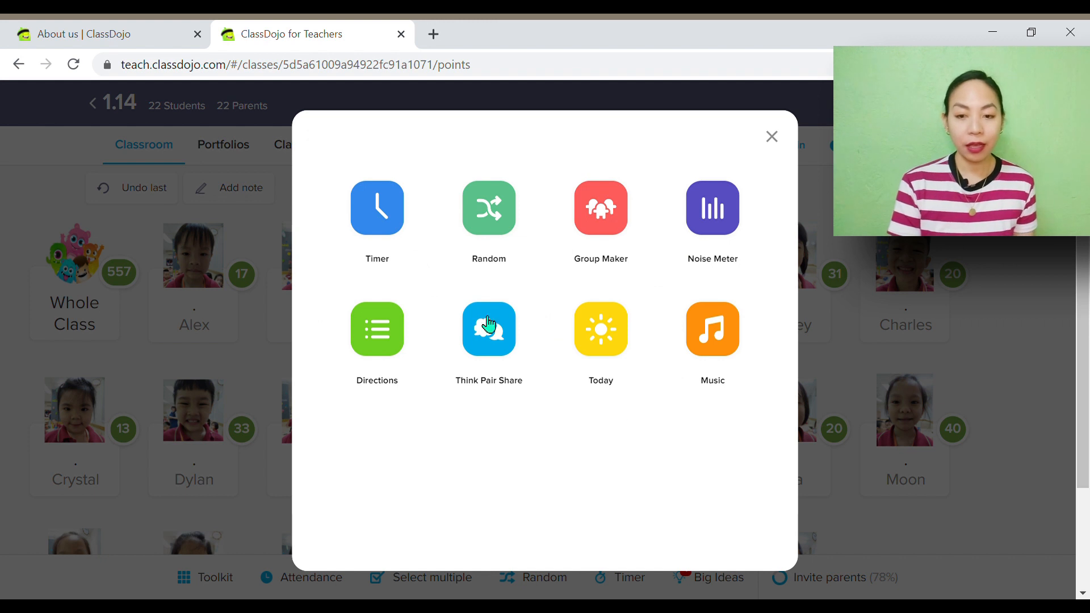
{"action": "left_click", "coordinate": [717, 353]}
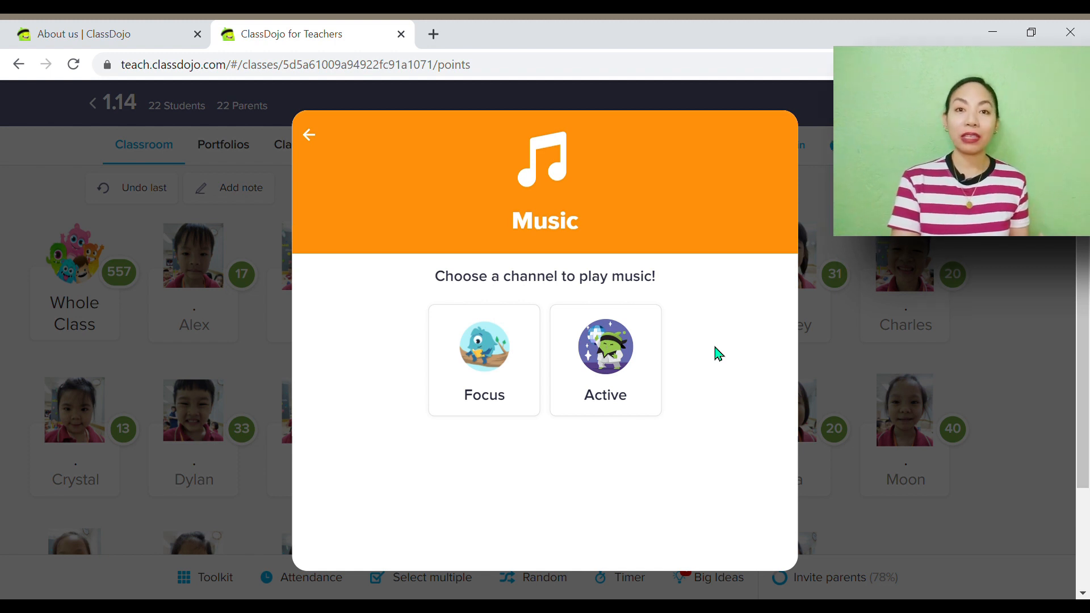
{"action": "left_click", "coordinate": [505, 372]}
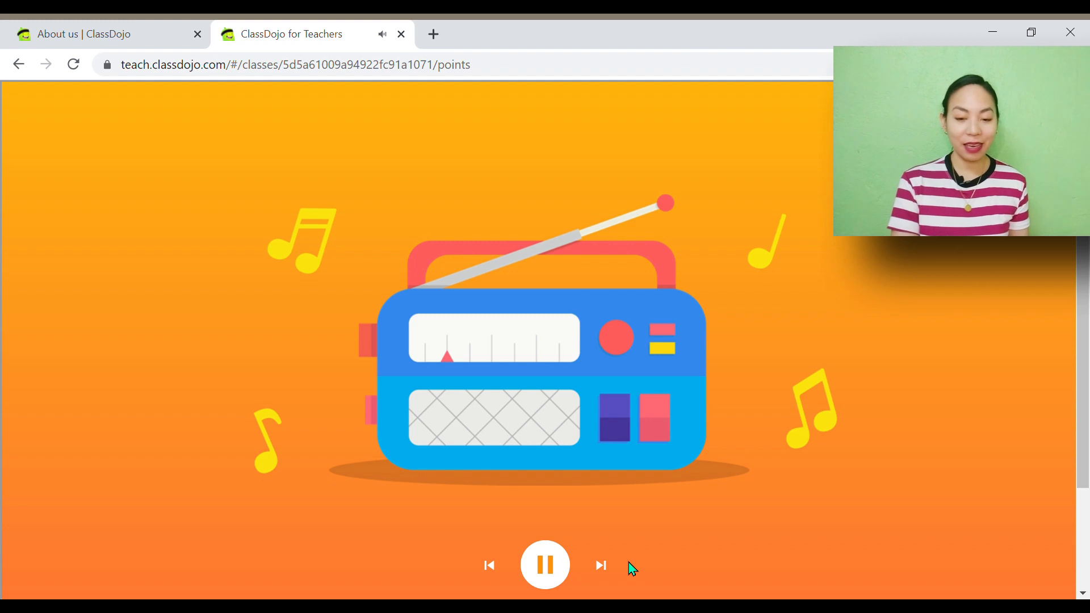
{"action": "left_click", "coordinate": [551, 584]}
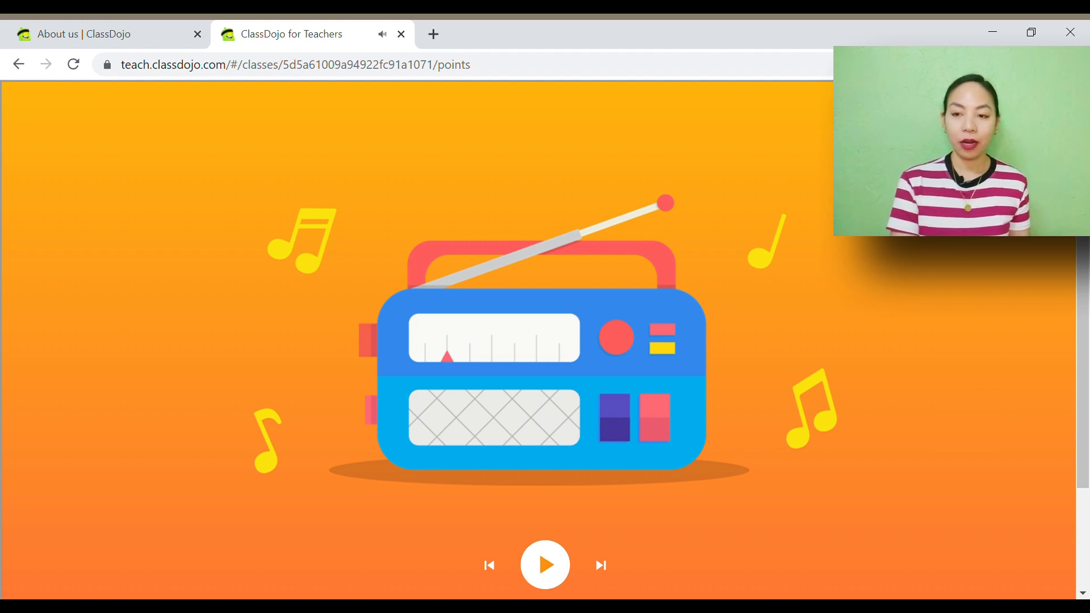
{"action": "left_click", "coordinate": [1047, 111]}
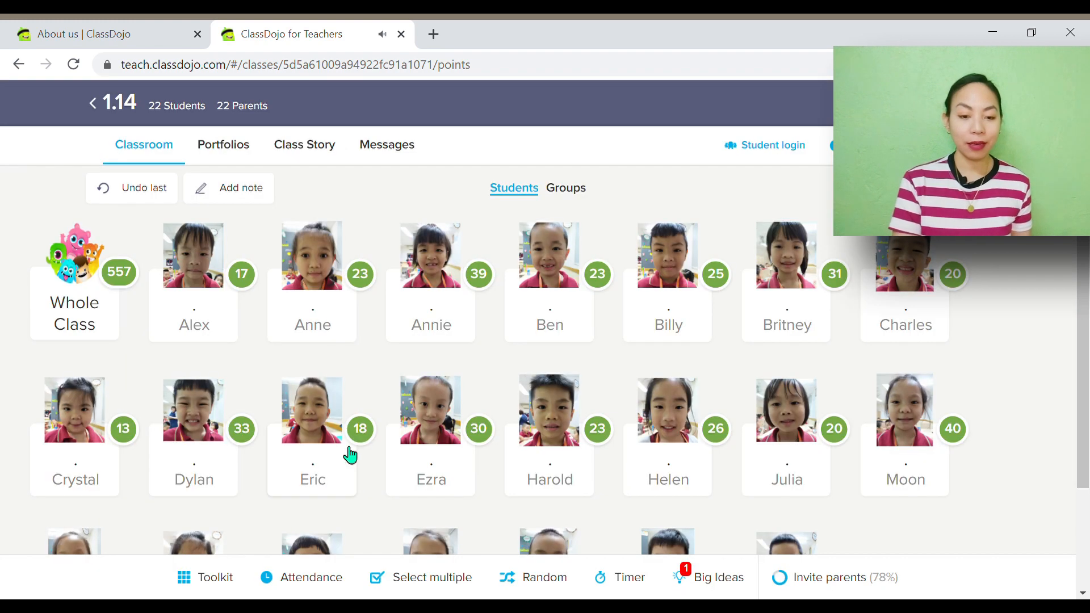
Play the Active channel with the Toolkit's Music tool, pause it, and close the player.
{"action": "left_click", "coordinate": [245, 577]}
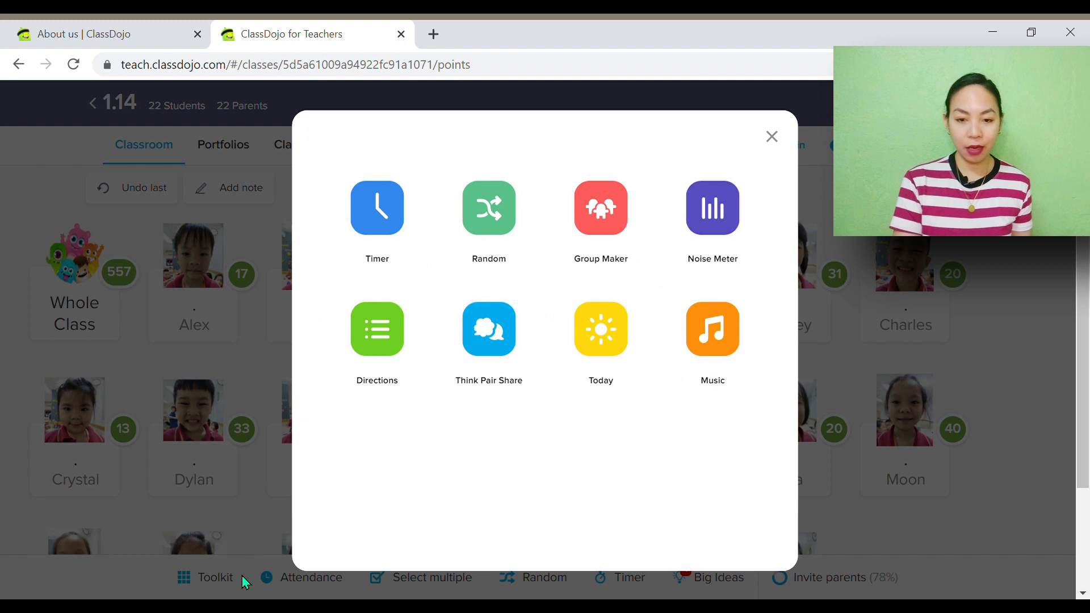
{"action": "left_click", "coordinate": [719, 346]}
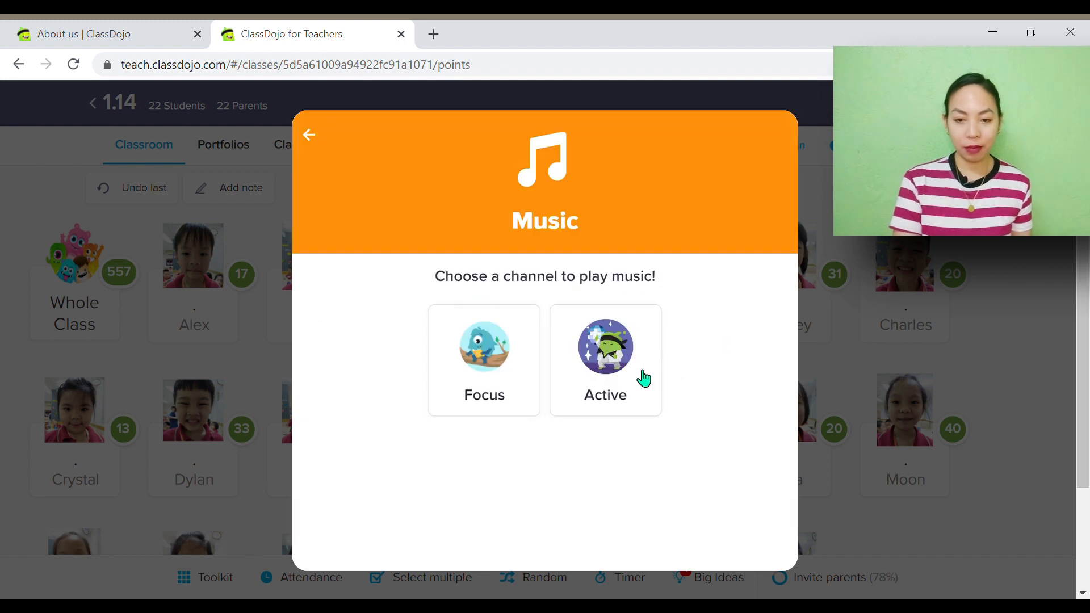
{"action": "left_click", "coordinate": [623, 371]}
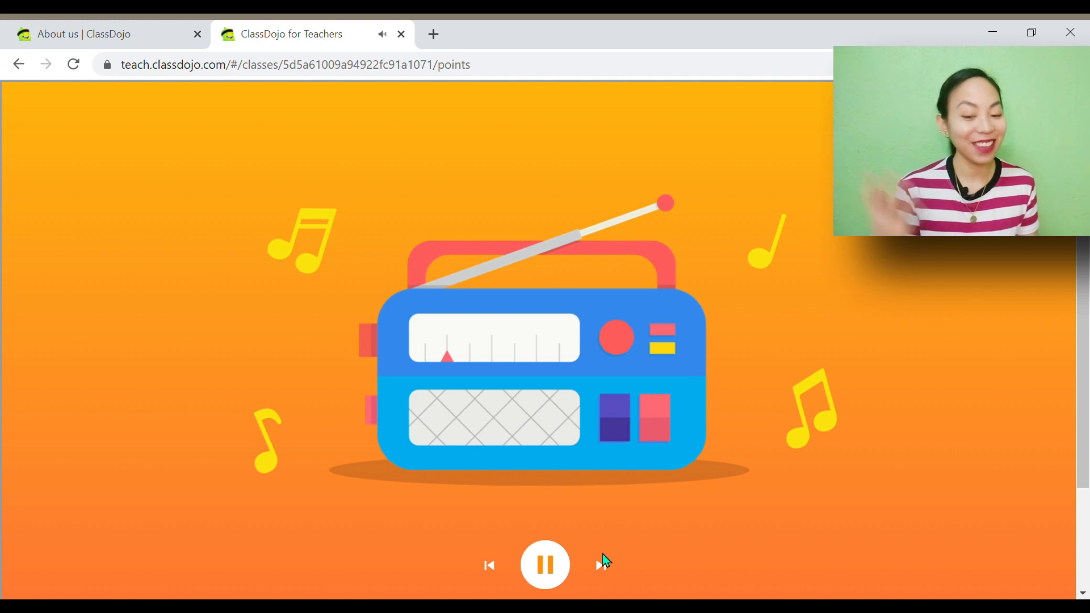
{"action": "left_click", "coordinate": [545, 563]}
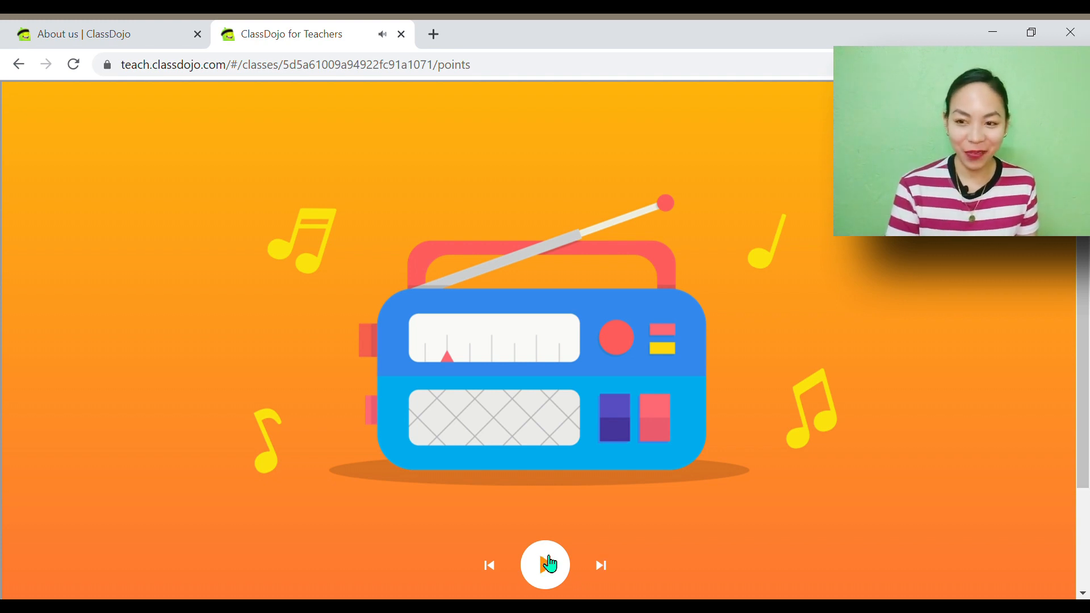
{"action": "left_click", "coordinate": [1045, 112]}
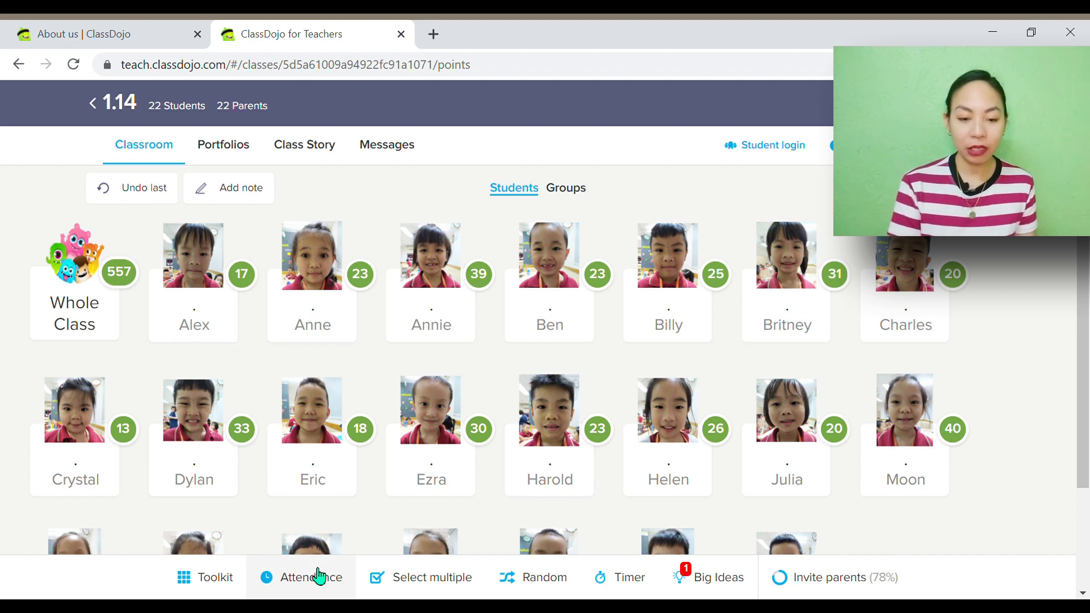
Create the Think Pair Share question "What did you do during the weekend?", display it full screen, and close it.
{"action": "left_click", "coordinate": [230, 588]}
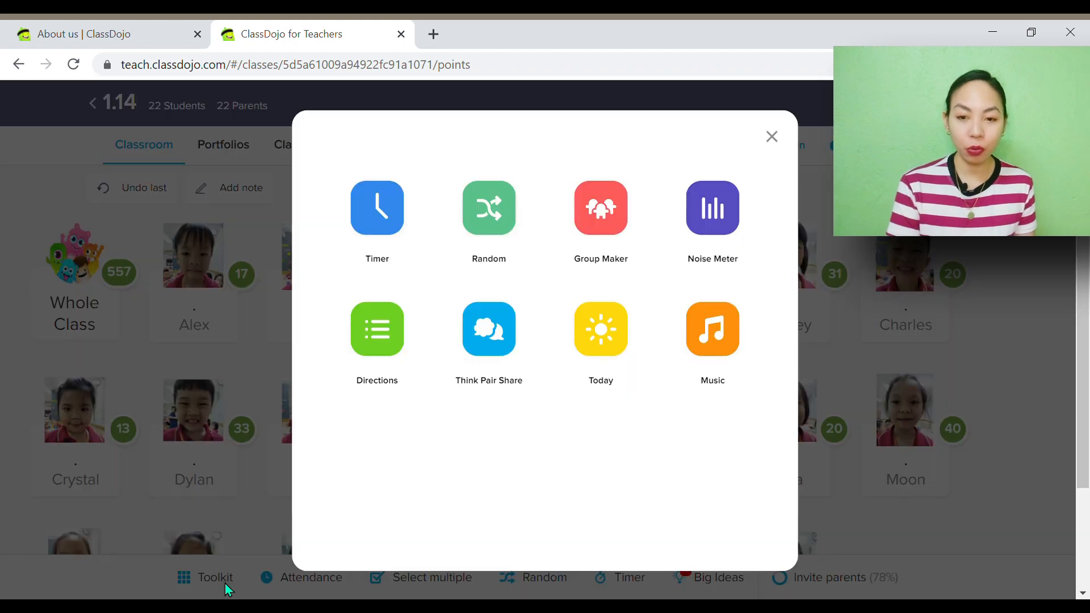
{"action": "left_click", "coordinate": [505, 341]}
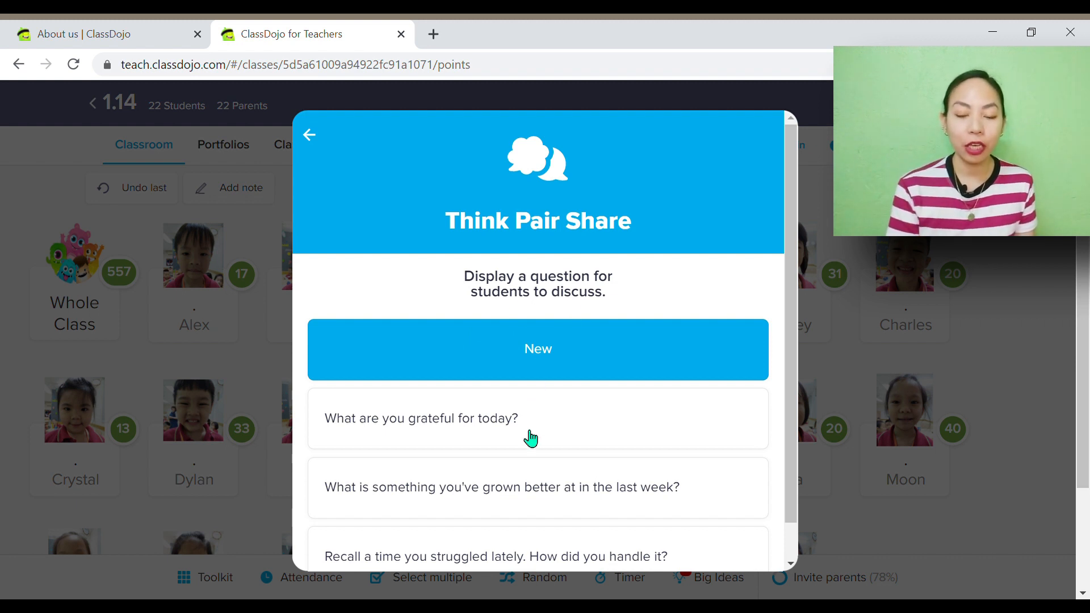
{"action": "scroll", "coordinate": [531, 452], "scroll_direction": "down", "scroll_amount": 1}
{"action": "scroll", "coordinate": [531, 453], "scroll_direction": "up", "scroll_amount": 1}
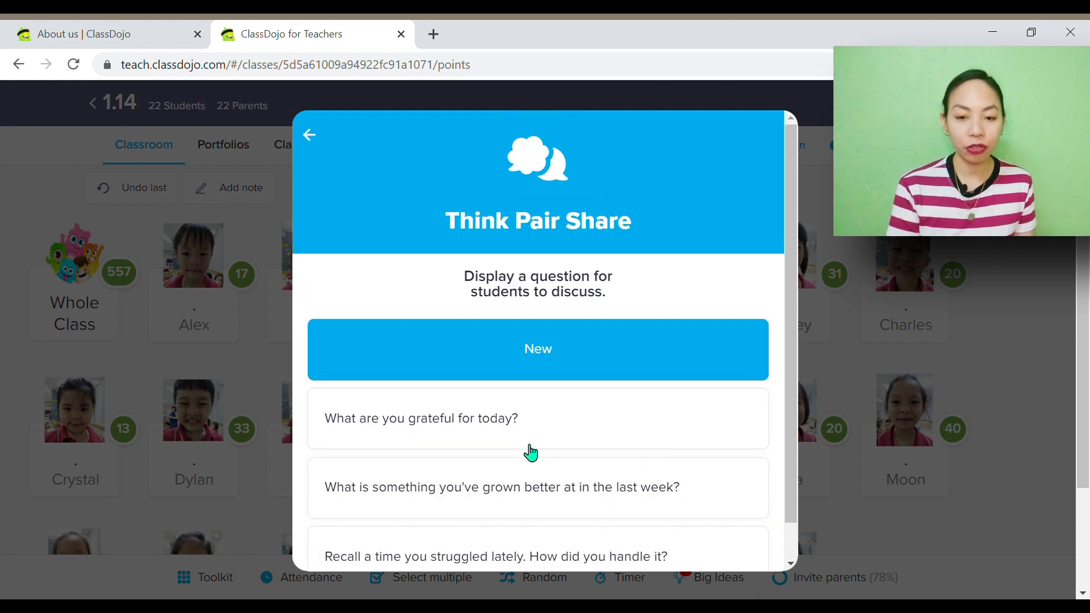
{"action": "left_click", "coordinate": [570, 357]}
{"action": "left_click", "coordinate": [482, 223]}
{"action": "type", "text": "What"}
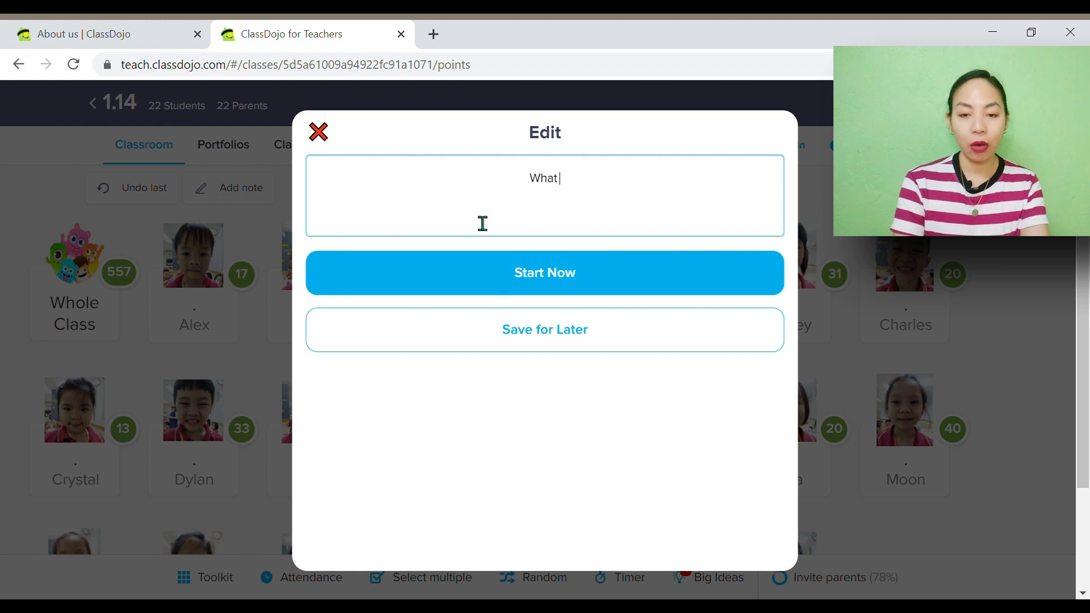
{"action": "type", "text": " did you "}
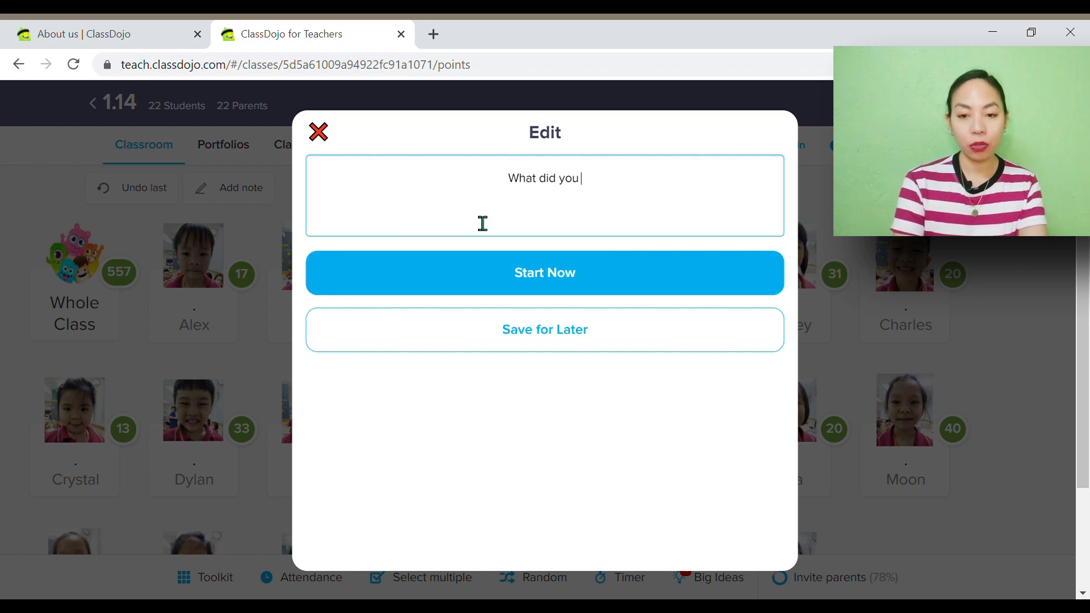
{"action": "type", "text": "do during the weekend?"}
{"action": "left_click", "coordinate": [491, 255]}
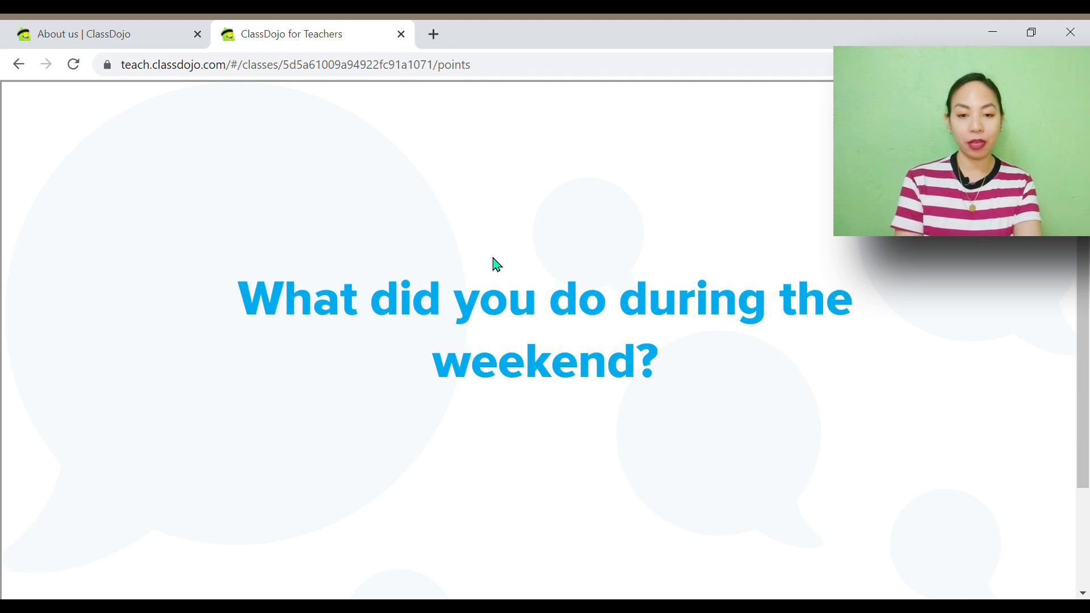
{"action": "key", "text": "Escape"}
View the Toolkit's Today tool and return to the tool overview.
{"action": "left_click", "coordinate": [233, 574]}
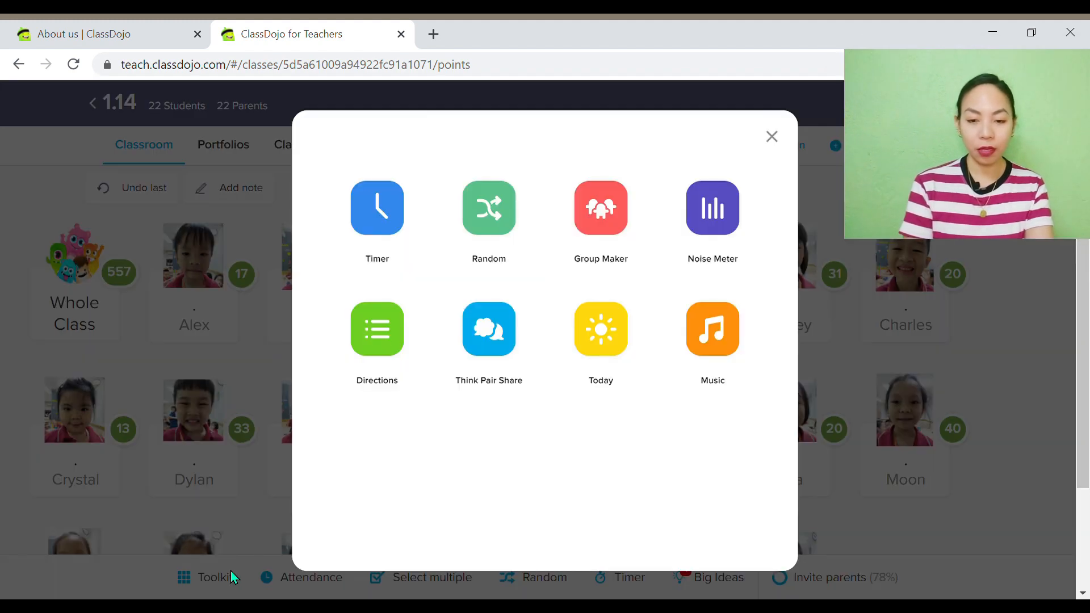
{"action": "left_click", "coordinate": [612, 336]}
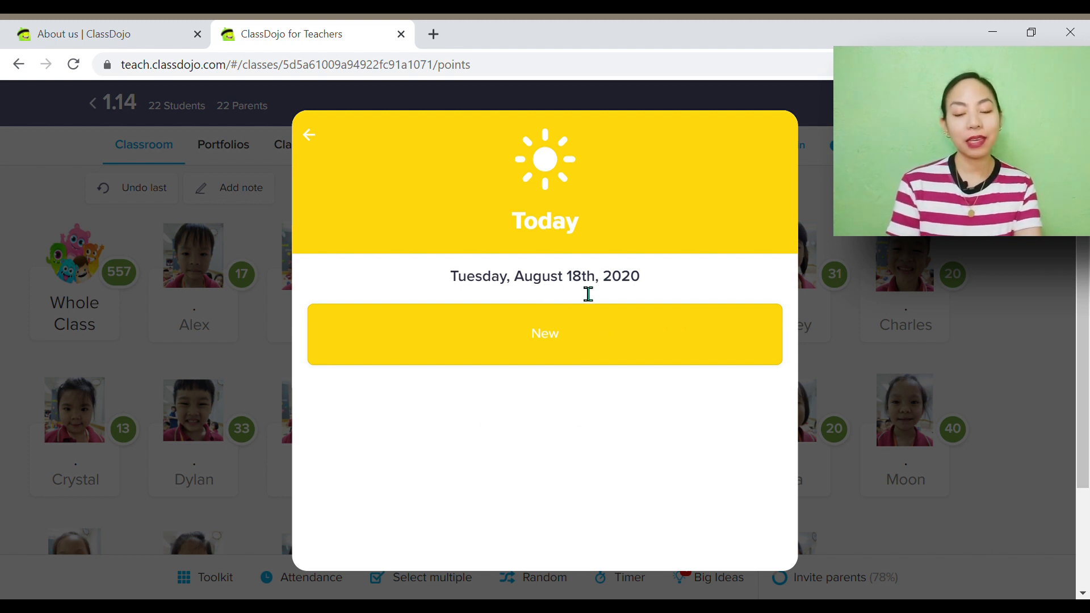
{"action": "left_click", "coordinate": [310, 137]}
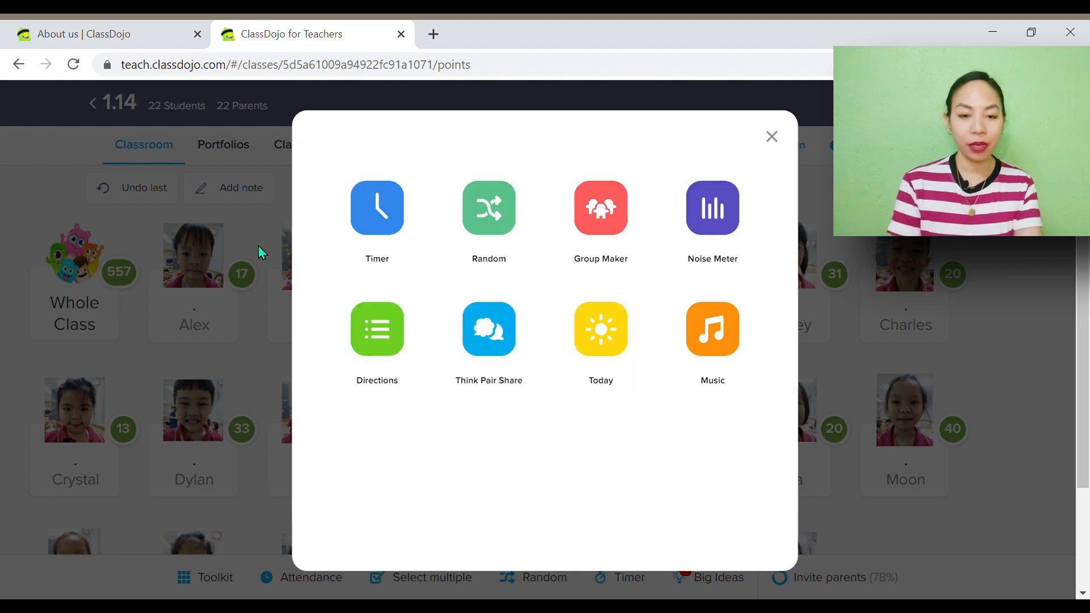
Create a new set of directions in the Toolkit titled "Find a new friend".
{"action": "left_click", "coordinate": [397, 362]}
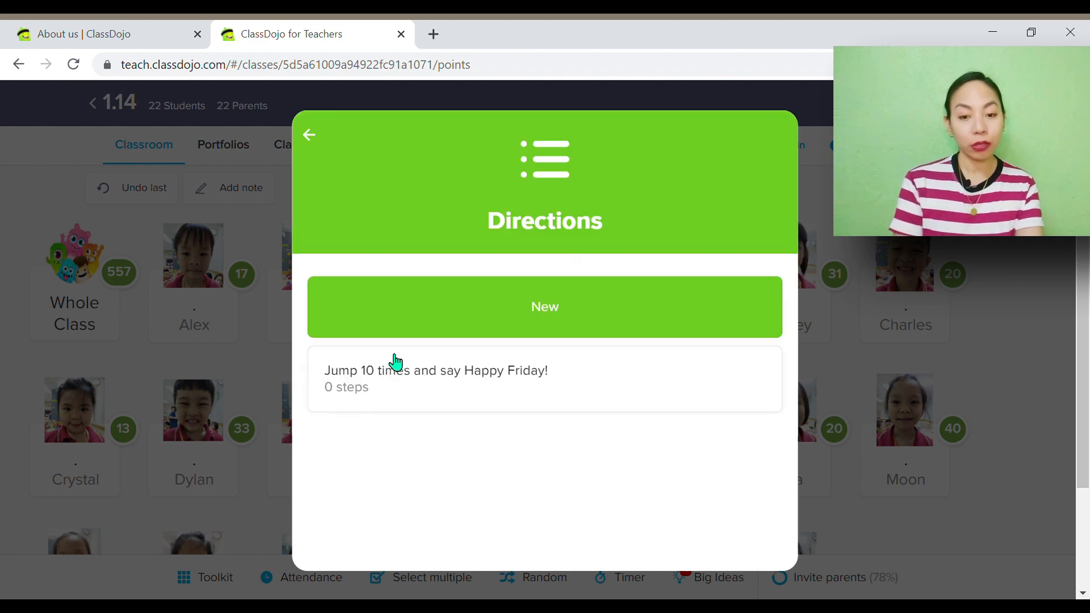
{"action": "left_click", "coordinate": [516, 335]}
{"action": "type", "text": "Fi"}
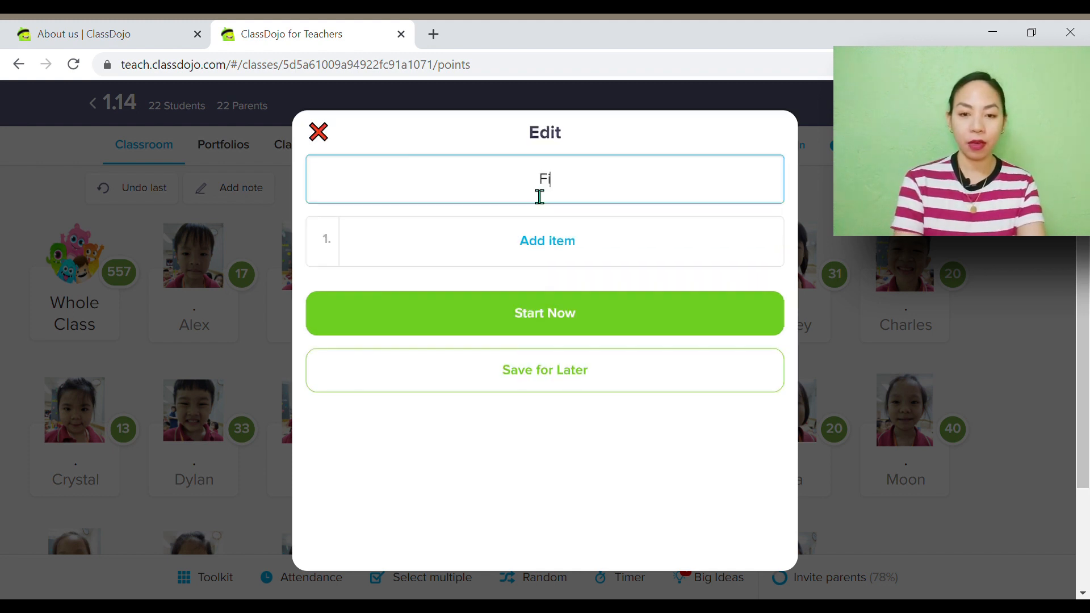
{"action": "type", "text": "nd a new friend"}
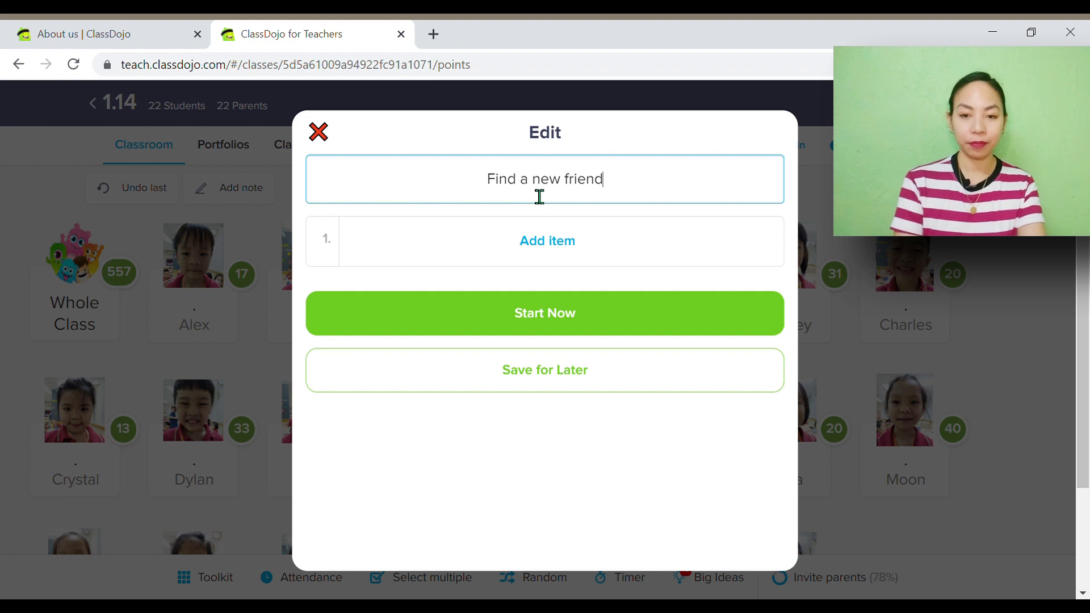
Add one item reading "1. Say hello 2. Tell your friend your name. 3. Say bye!" on separate lines, and display the directions.
{"action": "left_click", "coordinate": [570, 241]}
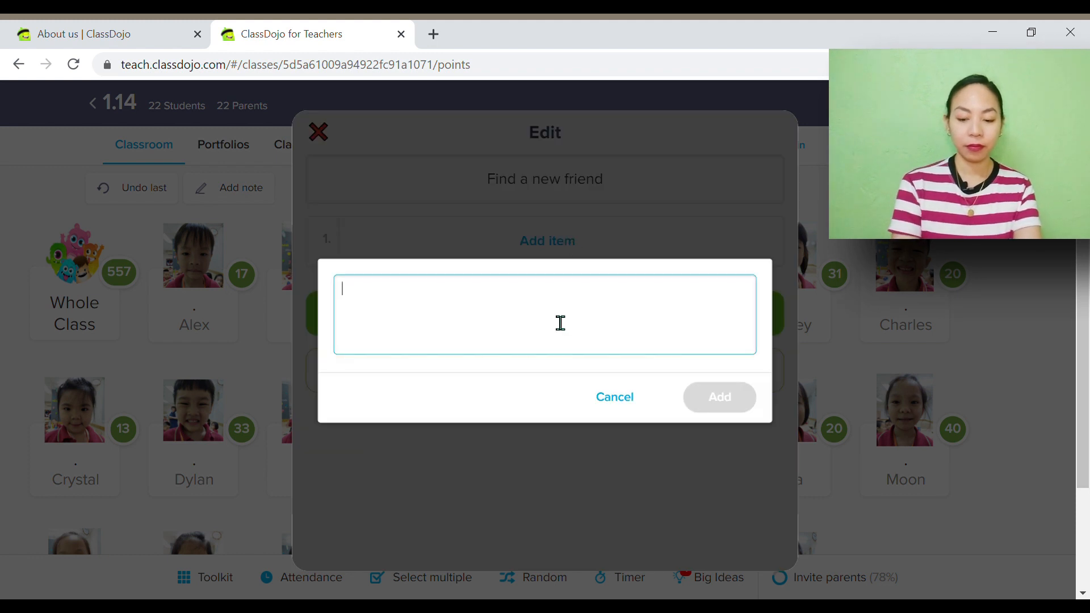
{"action": "type", "text": "Q"}
{"action": "key", "text": "BackSpace"}
{"action": "type", "text": "1. "}
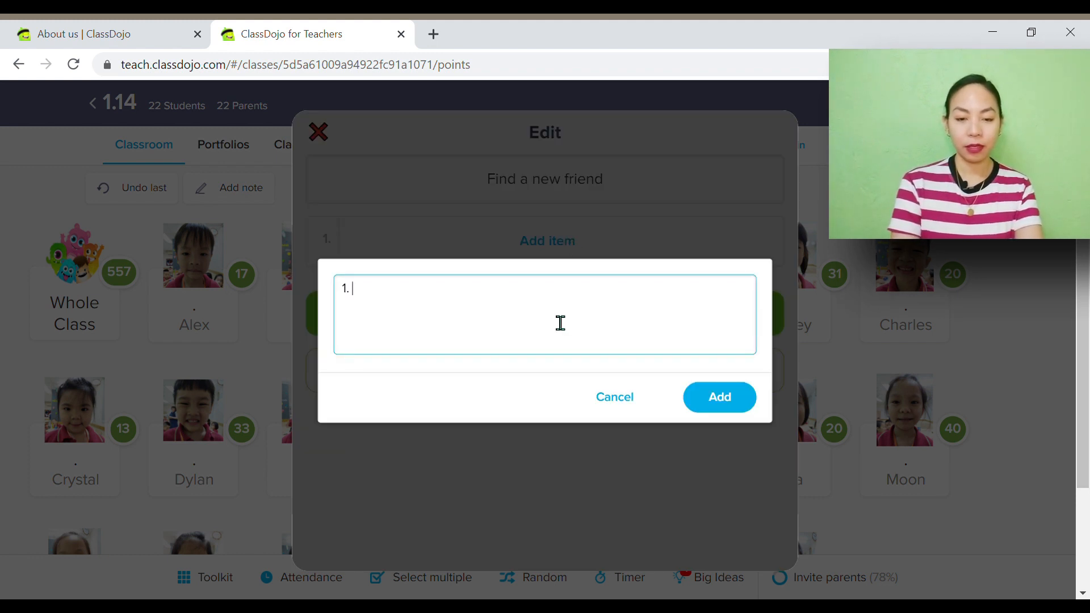
{"action": "type", "text": "Say hello"}
{"action": "key", "text": "Return"}
{"action": "type", "text": "2. Tell your "}
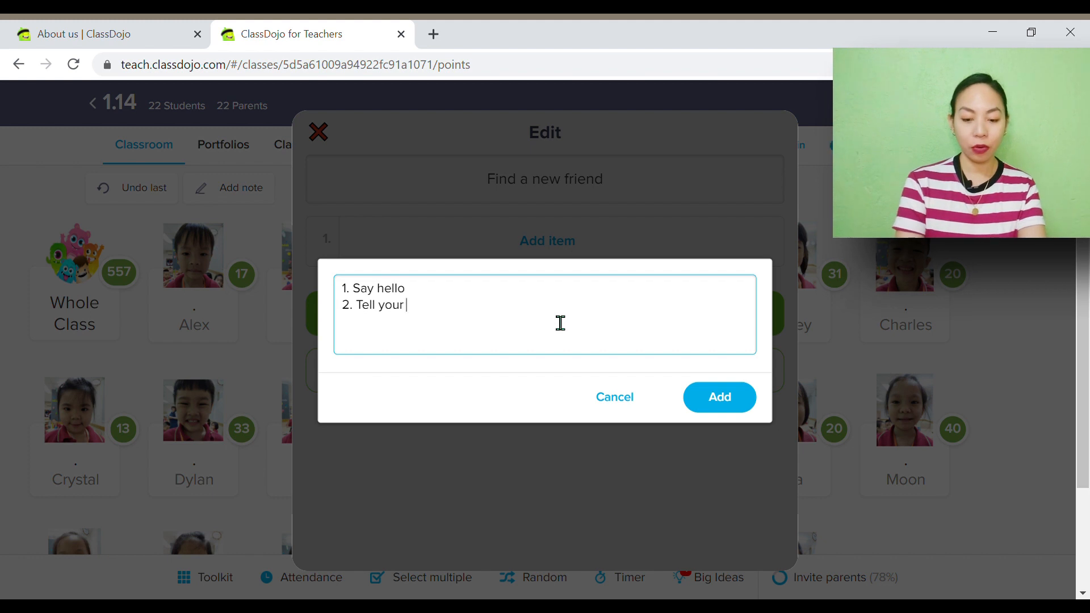
{"action": "type", "text": "friend yourname"}
{"action": "key", "text": "BackSpace"}
{"action": "key", "text": "BackSpace"}
{"action": "key", "text": "BackSpace"}
{"action": "key", "text": "BackSpace"}
{"action": "type", "text": "name."}
{"action": "key", "text": "Return"}
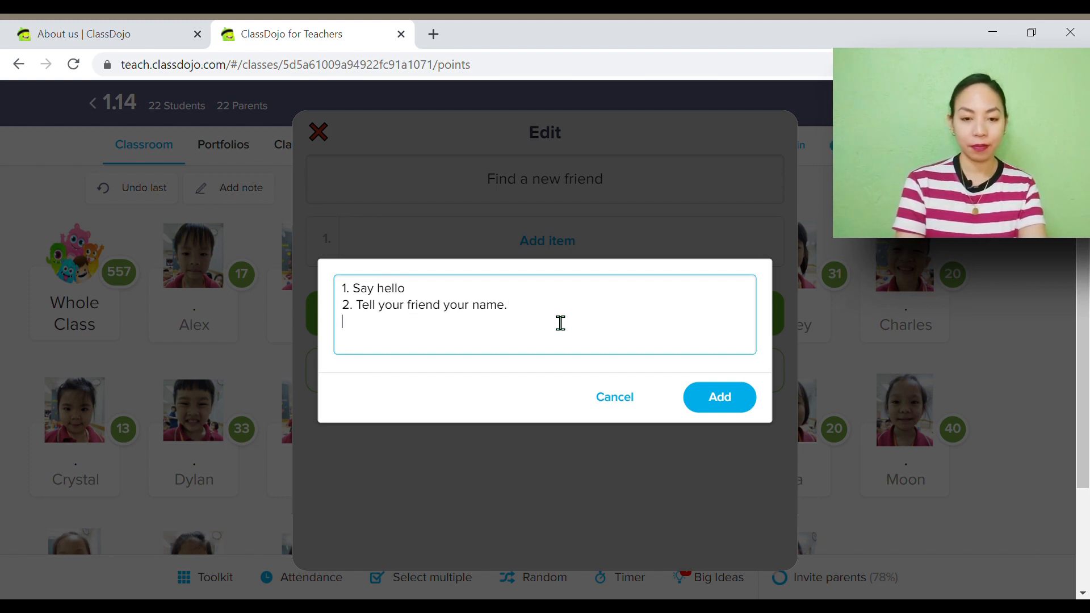
{"action": "type", "text": "3. Say bye!"}
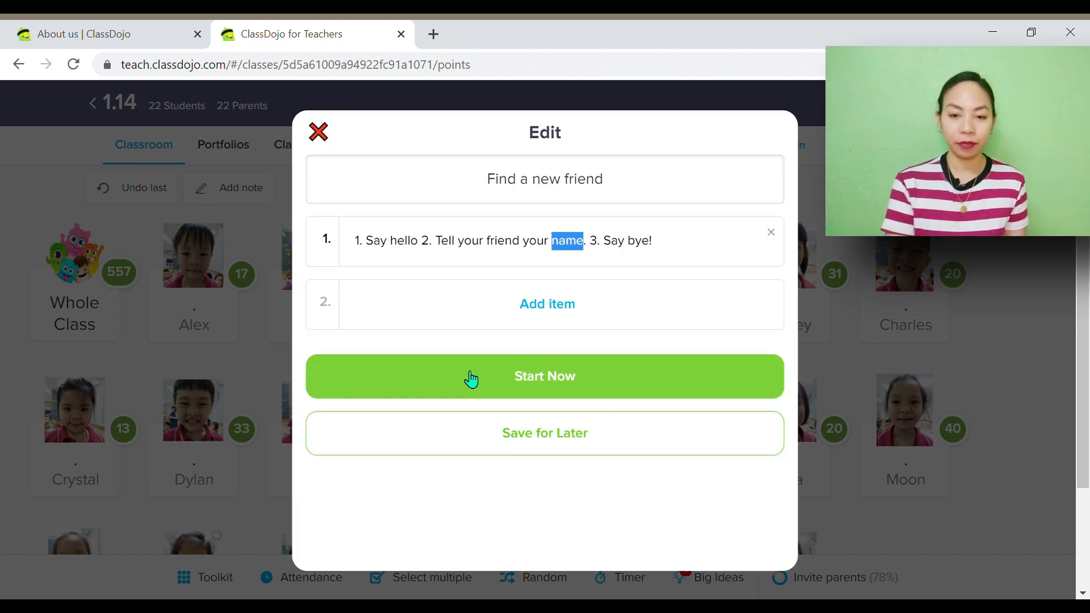
{"action": "left_click", "coordinate": [471, 380]}
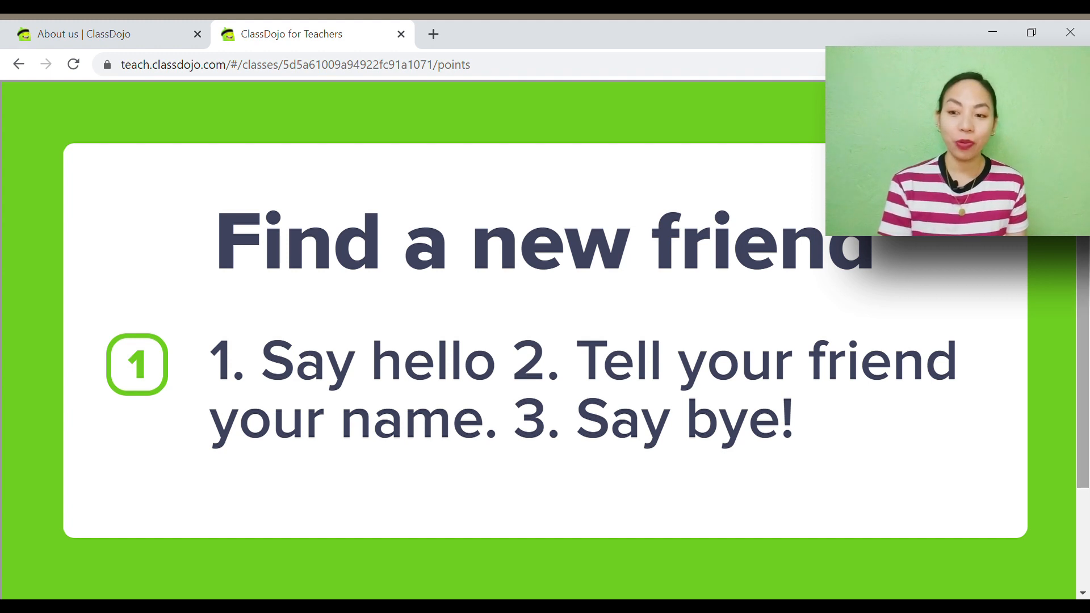
Close the displayed directions, open the Class Story, and view the photos in the May 4 post of student posters.
{"action": "left_click", "coordinate": [1043, 113]}
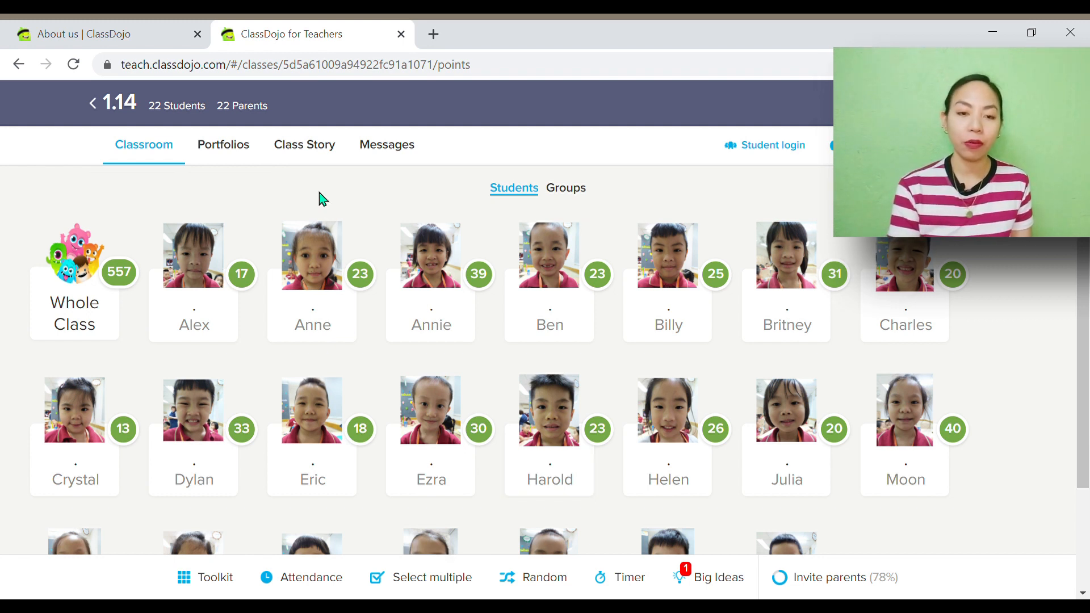
{"action": "left_click", "coordinate": [329, 152]}
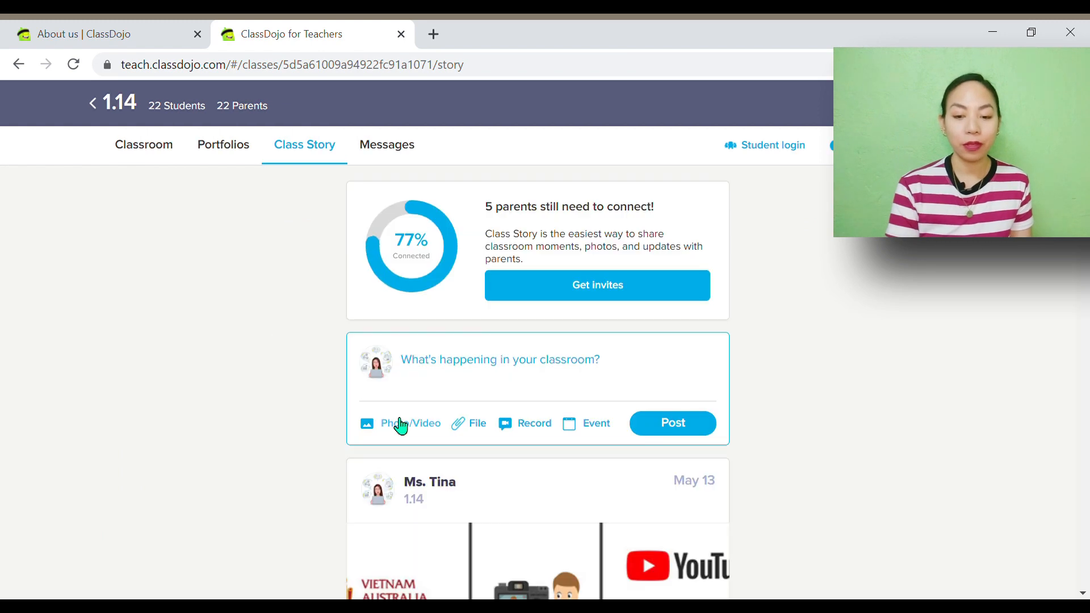
{"action": "scroll", "coordinate": [400, 426], "scroll_direction": "down", "scroll_amount": 20}
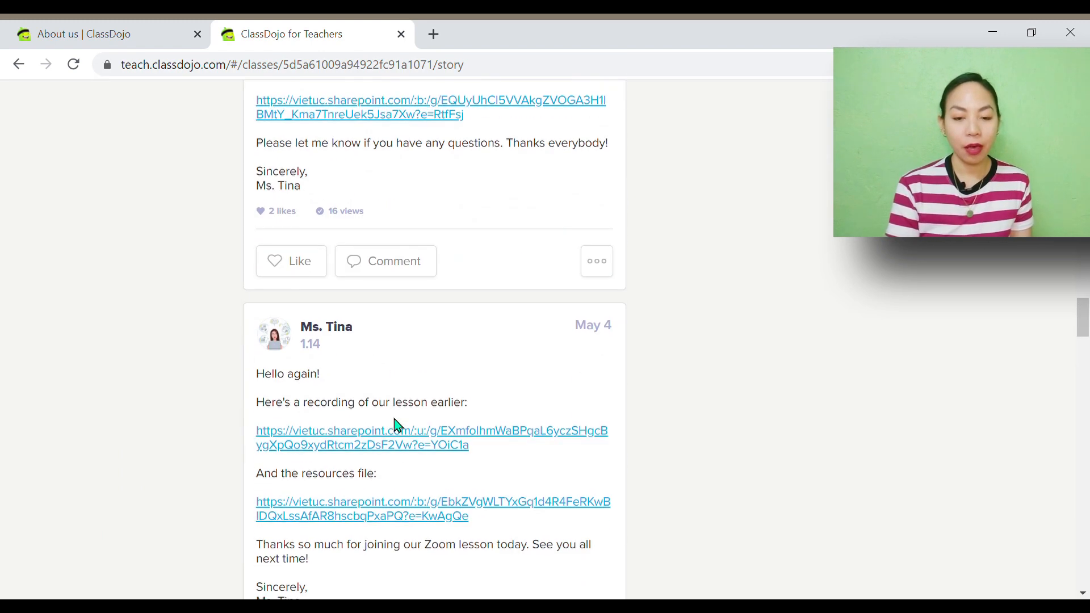
{"action": "scroll", "coordinate": [398, 426], "scroll_direction": "down", "scroll_amount": 15}
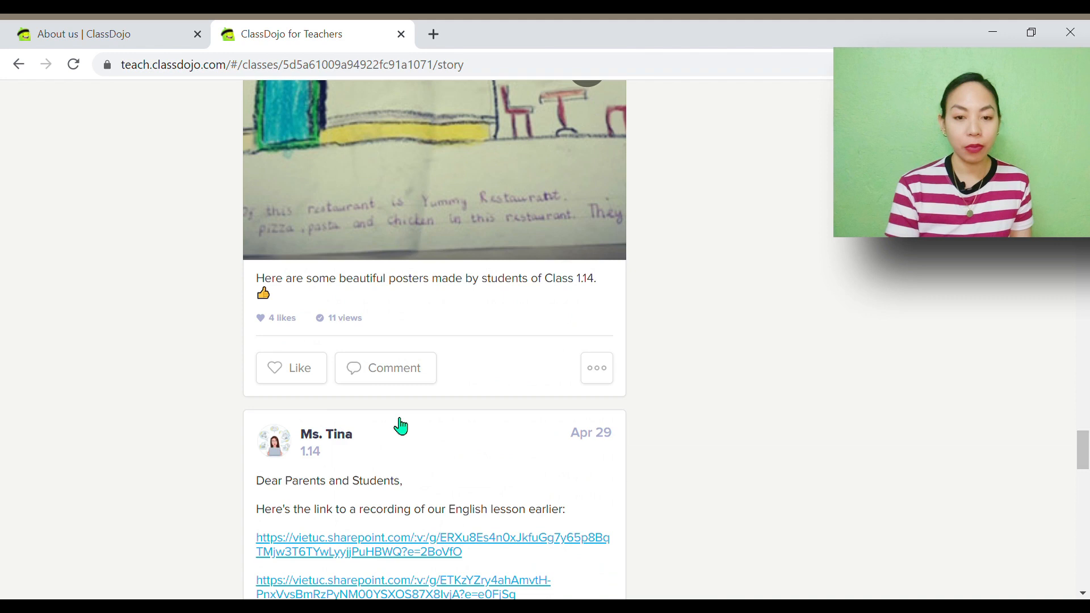
{"action": "scroll", "coordinate": [400, 426], "scroll_direction": "up", "scroll_amount": 5}
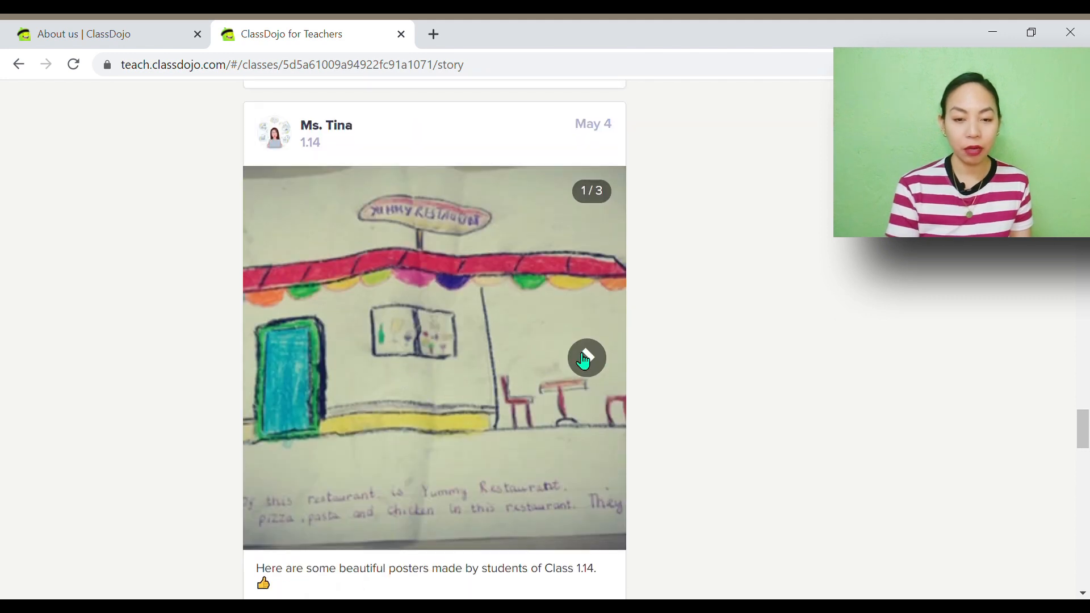
{"action": "left_click", "coordinate": [587, 358]}
{"action": "left_click", "coordinate": [587, 358]}
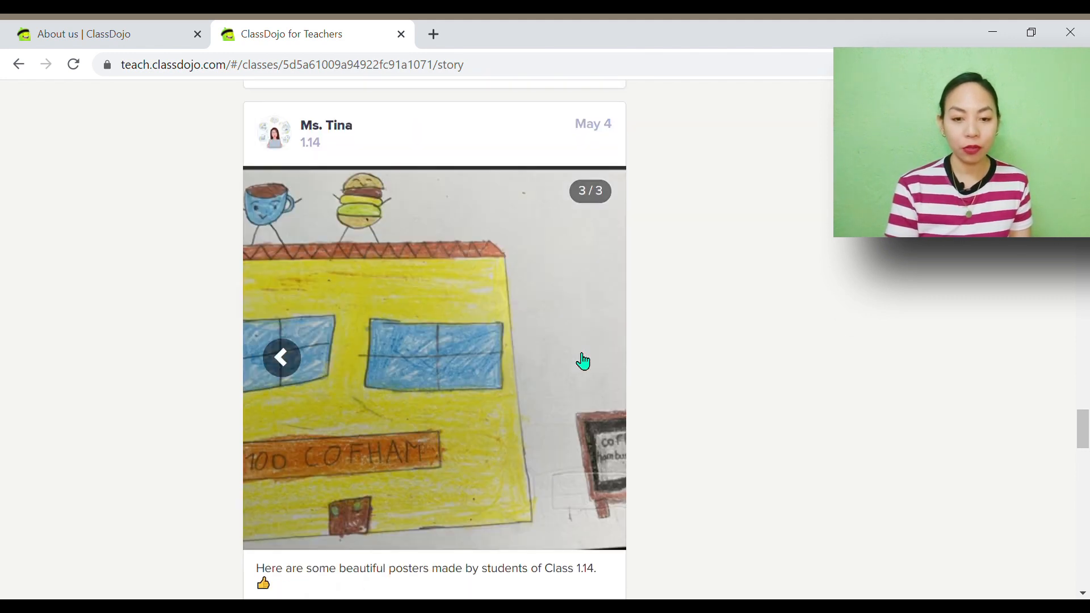
Browse older Class Story posts and view the second photo in the Student of the Week post.
{"action": "scroll", "coordinate": [662, 424], "scroll_direction": "down", "scroll_amount": 15}
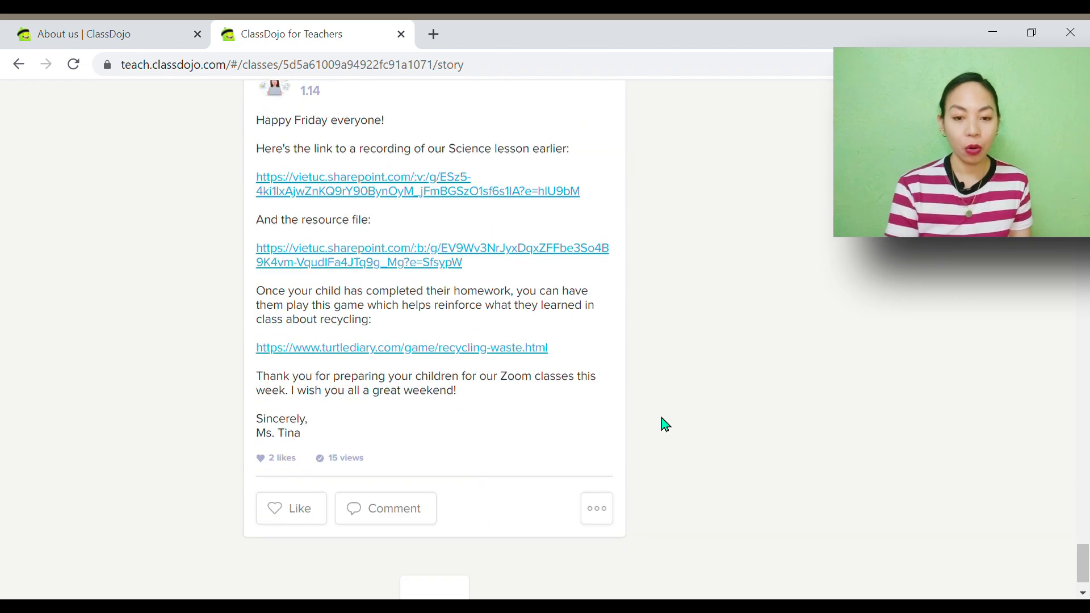
{"action": "scroll", "coordinate": [665, 425], "scroll_direction": "down", "scroll_amount": 1}
{"action": "scroll", "coordinate": [666, 425], "scroll_direction": "down", "scroll_amount": 8}
{"action": "scroll", "coordinate": [666, 424], "scroll_direction": "down", "scroll_amount": 15}
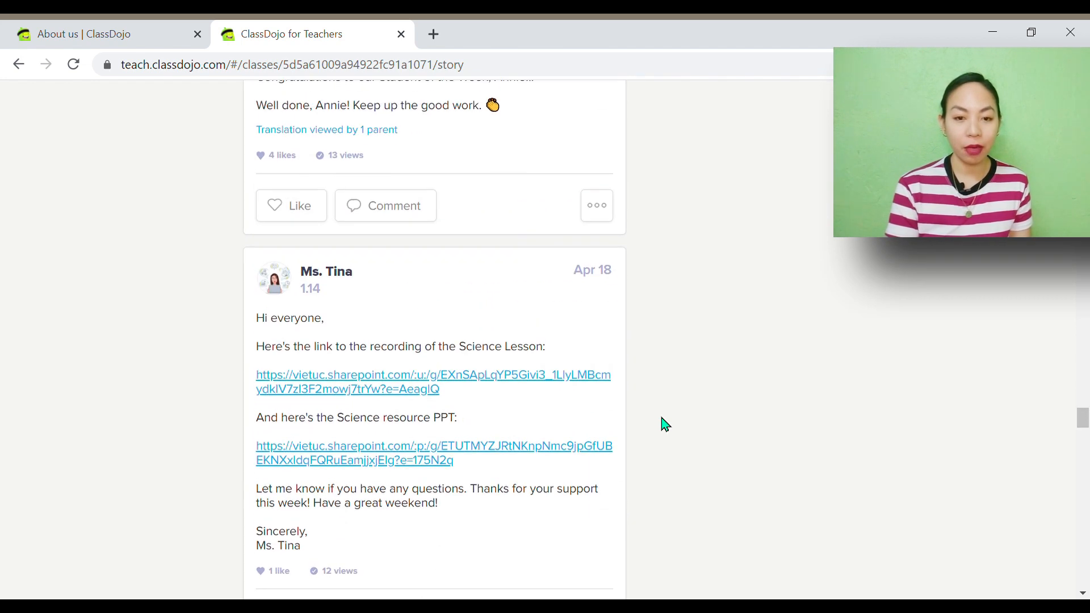
{"action": "scroll", "coordinate": [666, 425], "scroll_direction": "up", "scroll_amount": 6}
{"action": "left_click", "coordinate": [589, 251]}
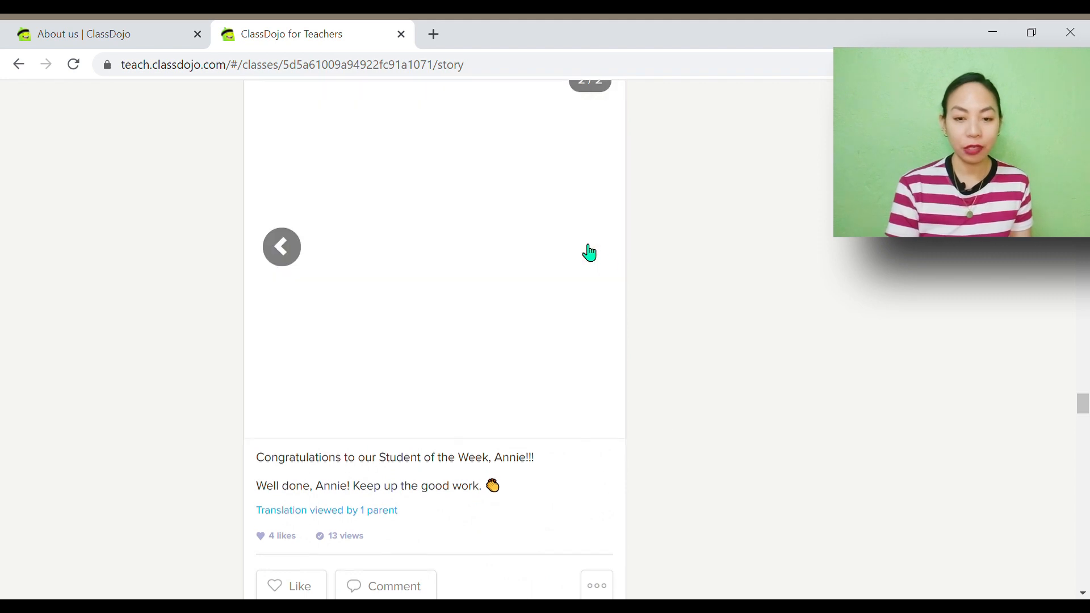
{"action": "scroll", "coordinate": [718, 368], "scroll_direction": "up", "scroll_amount": 4}
Find the Apr 9 Class Story post about the day and night lesson and examine its introductory text.
{"action": "scroll", "coordinate": [719, 368], "scroll_direction": "down", "scroll_amount": 20}
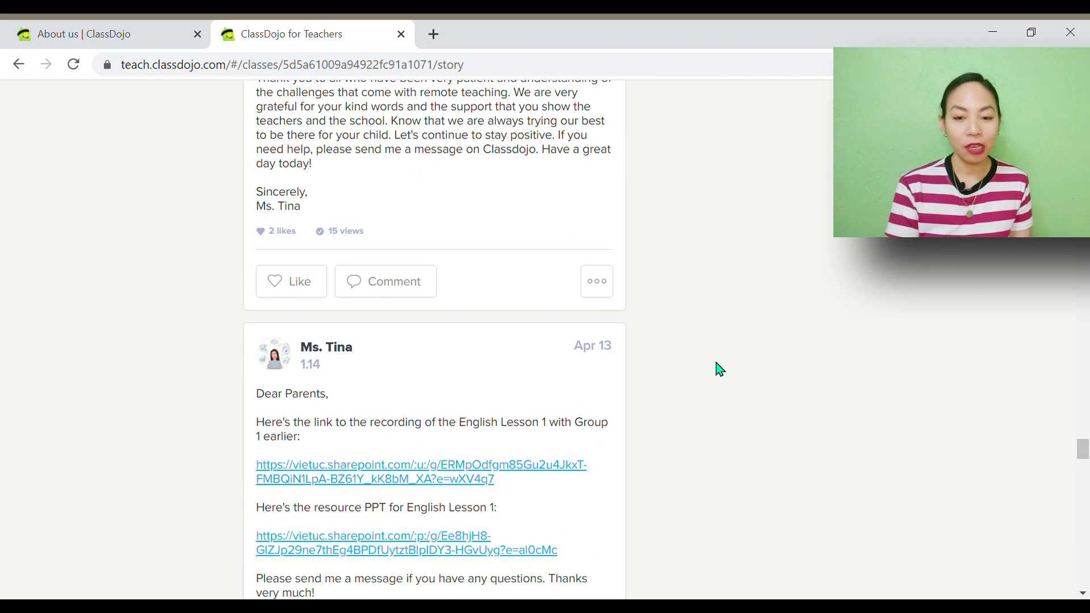
{"action": "scroll", "coordinate": [720, 369], "scroll_direction": "down", "scroll_amount": 20}
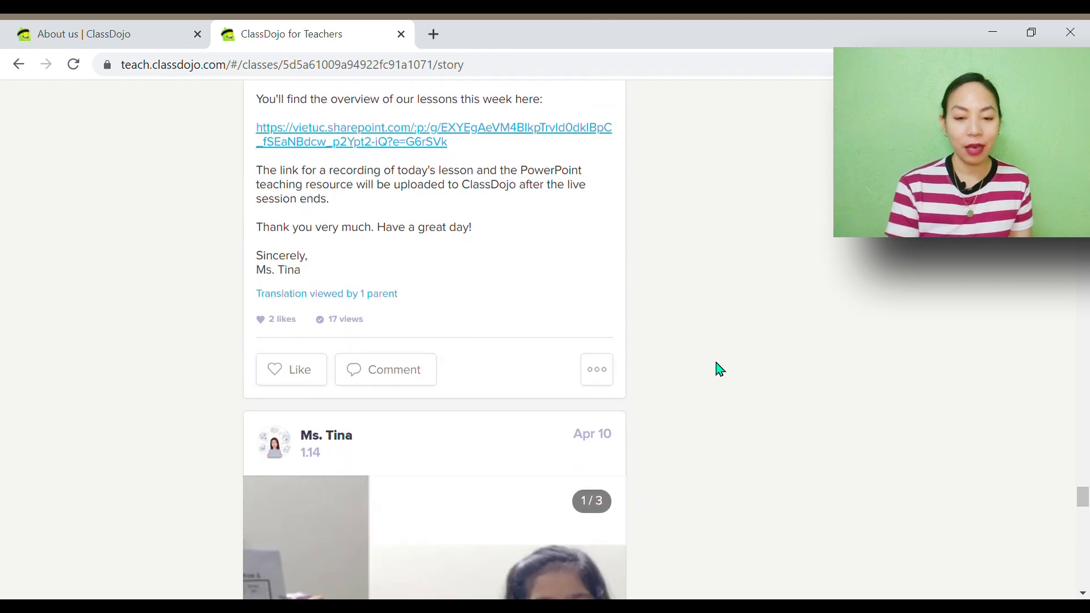
{"action": "scroll", "coordinate": [720, 369], "scroll_direction": "down", "scroll_amount": 15}
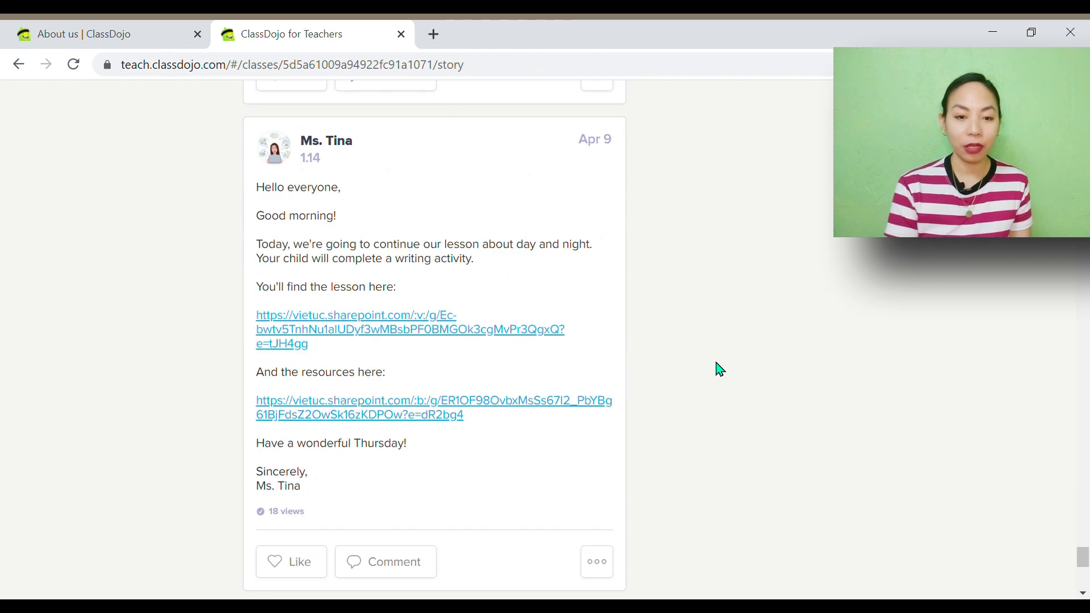
{"action": "left_click_drag", "start_coordinate": [255, 191], "coordinate": [466, 293]}
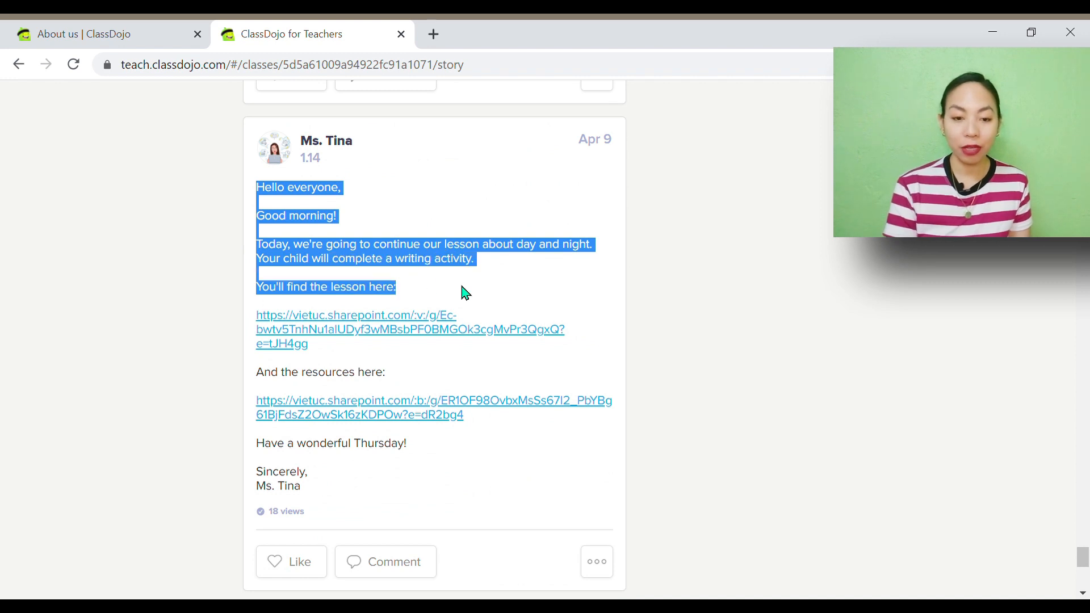
{"action": "left_click", "coordinate": [652, 337]}
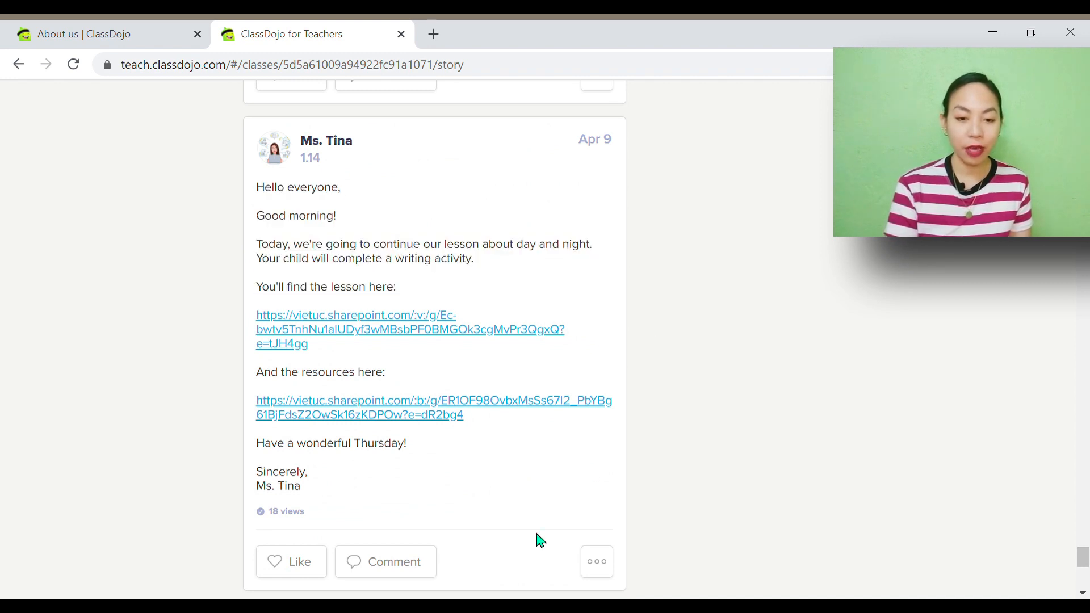
Examine the Apr 3 Class Story post thanking parents, including its photos and video link.
{"action": "scroll", "coordinate": [540, 540], "scroll_direction": "down", "scroll_amount": 5}
{"action": "scroll", "coordinate": [541, 541], "scroll_direction": "down", "scroll_amount": 10}
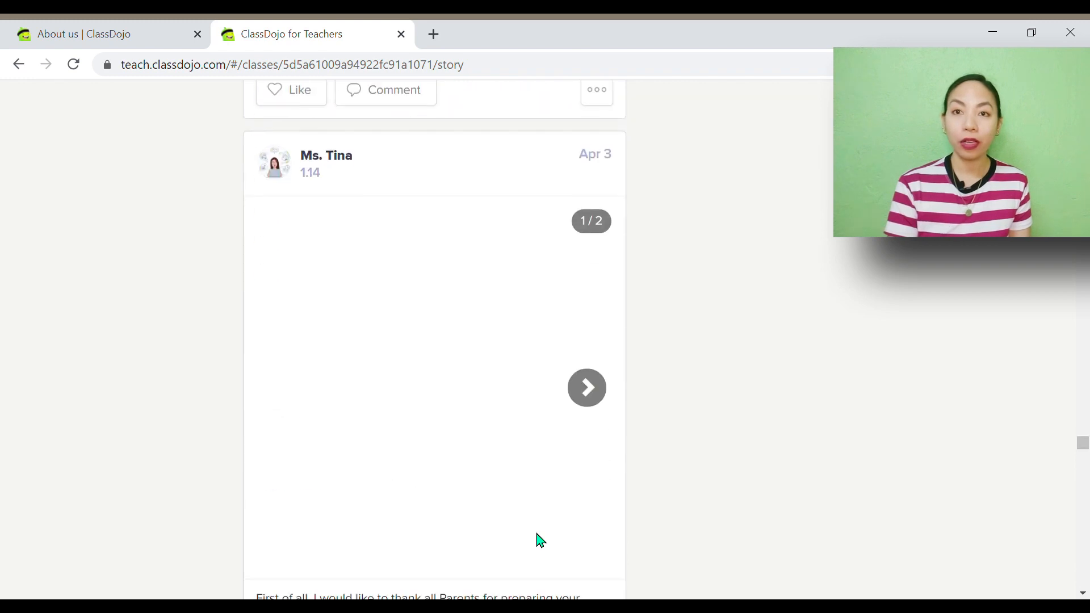
{"action": "scroll", "coordinate": [541, 541], "scroll_direction": "down", "scroll_amount": 6}
{"action": "scroll", "coordinate": [540, 540], "scroll_direction": "up", "scroll_amount": 6}
{"action": "scroll", "coordinate": [540, 541], "scroll_direction": "down", "scroll_amount": 6}
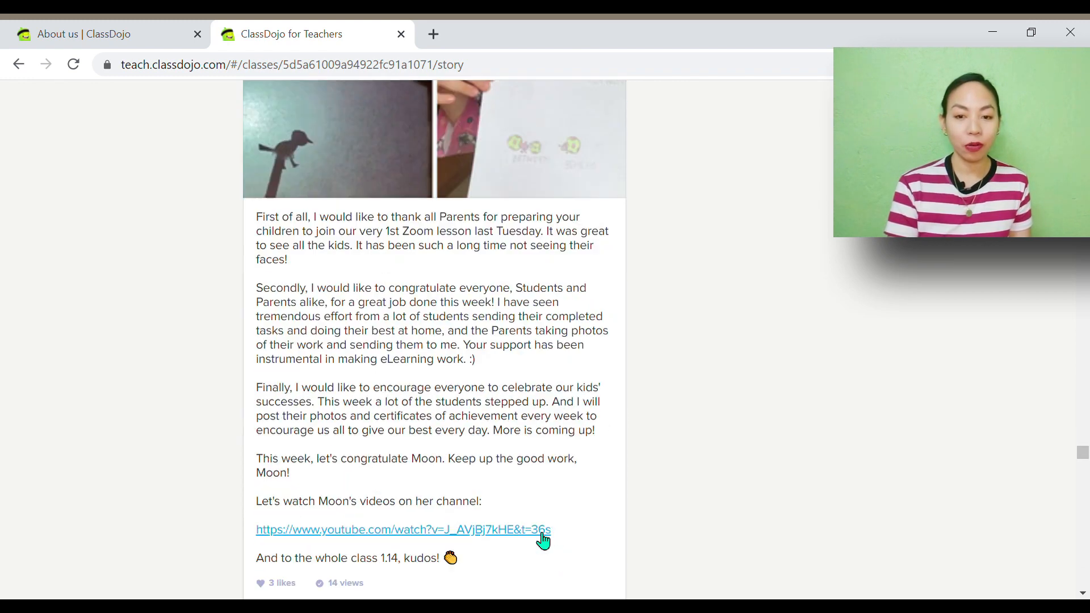
{"action": "scroll", "coordinate": [129, 206], "scroll_direction": "up", "scroll_amount": 20}
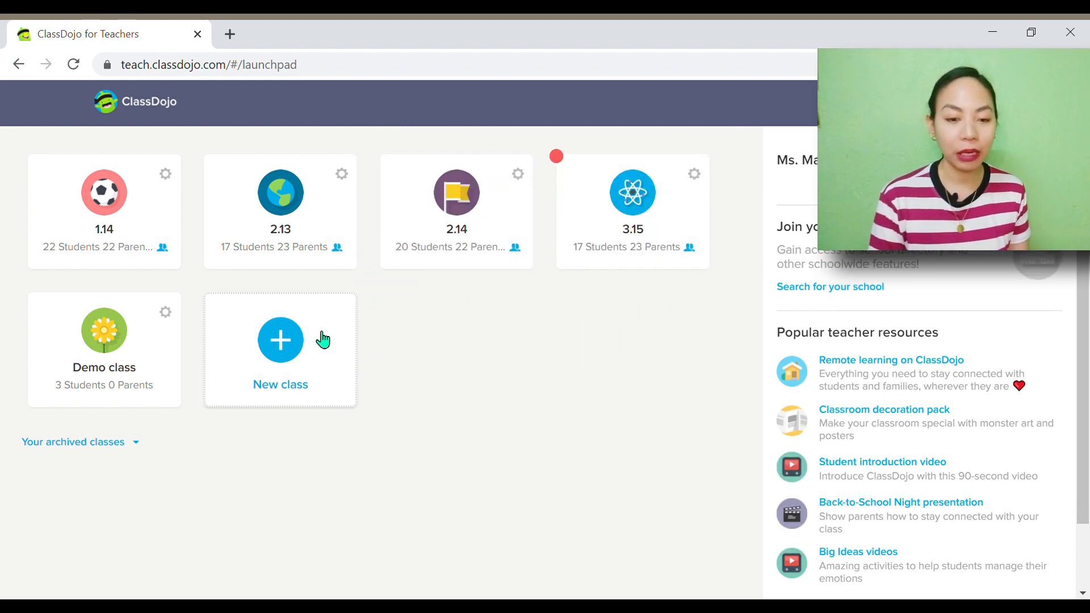
Create a new class named "Kids 1.5" for 1st Grade, keeping the default of sharing only positive points with parents.
{"action": "left_click", "coordinate": [299, 333]}
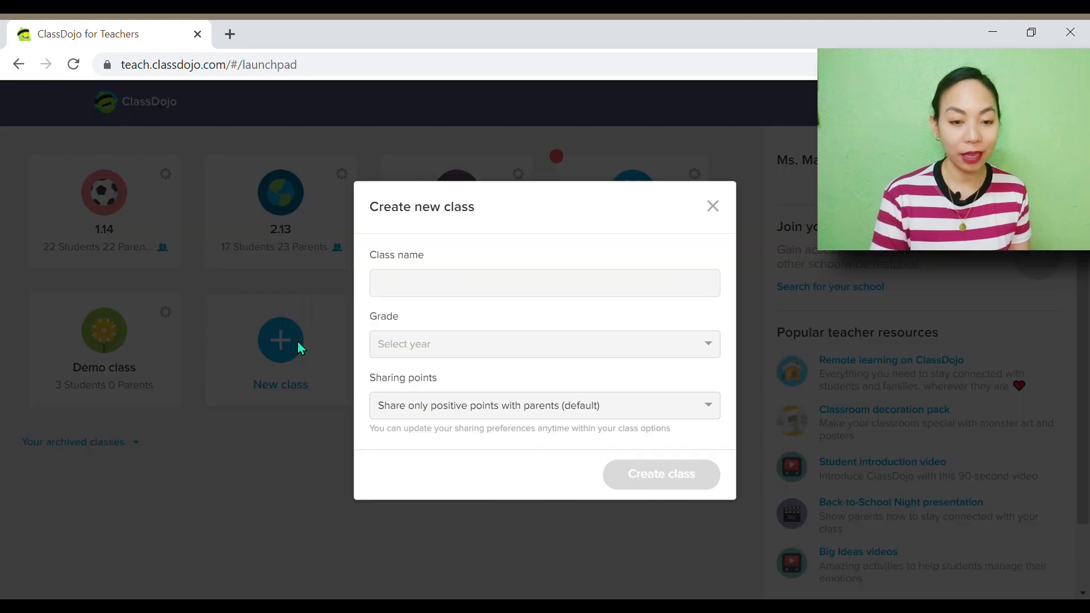
{"action": "left_click", "coordinate": [463, 295]}
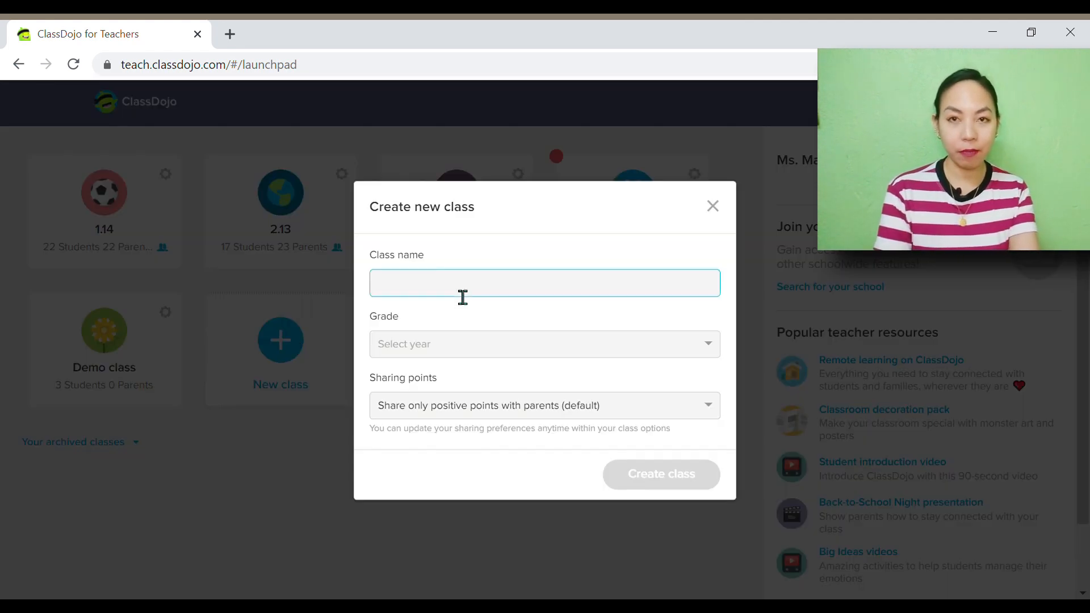
{"action": "type", "text": "Kids"}
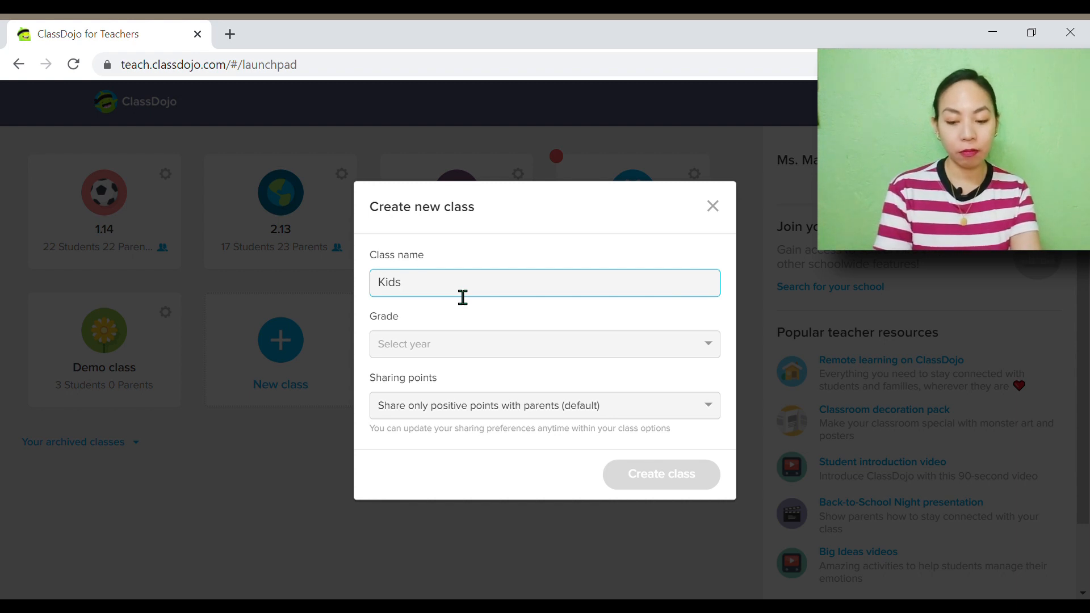
{"action": "type", "text": " 1.5"}
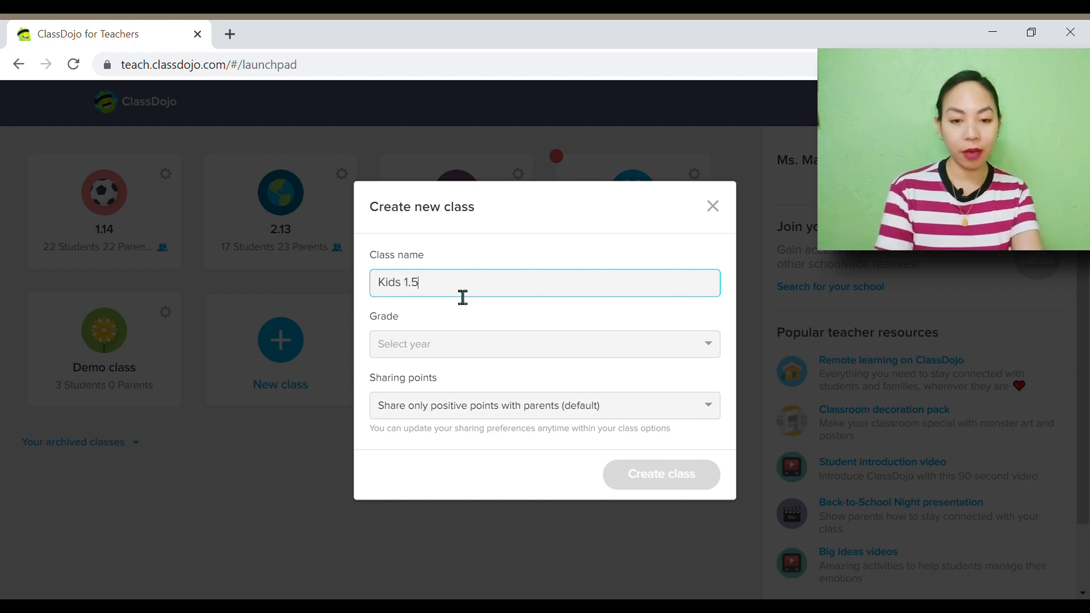
{"action": "left_click", "coordinate": [445, 353]}
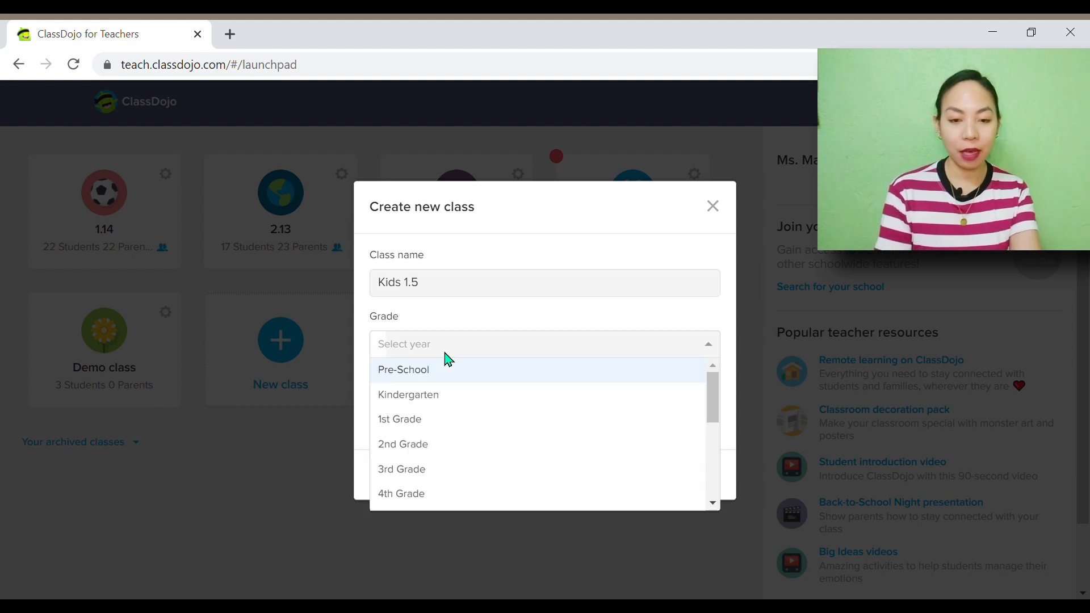
{"action": "left_click", "coordinate": [446, 423]}
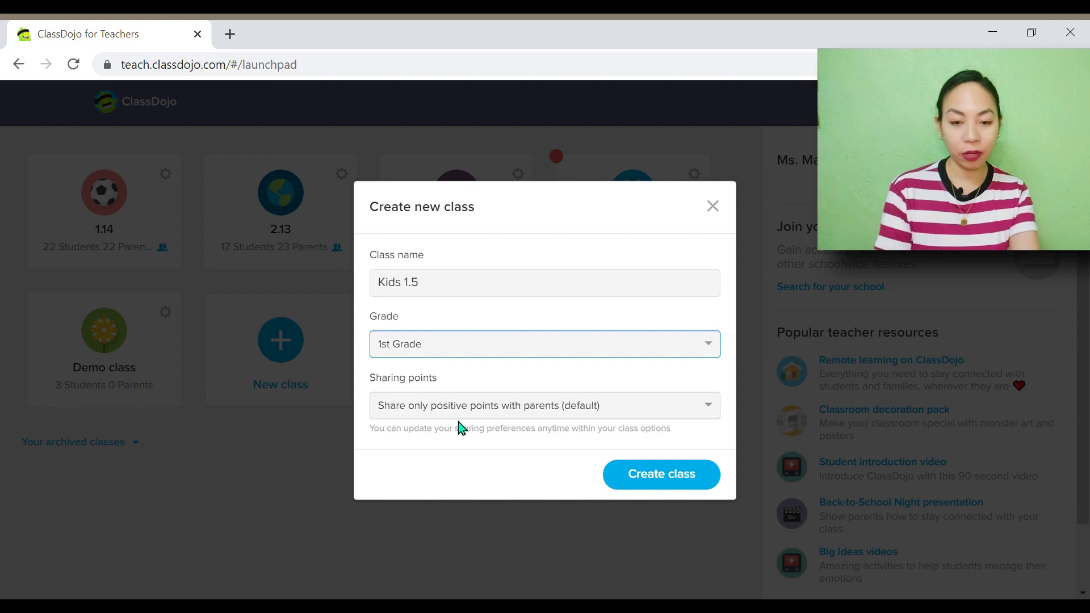
{"action": "left_click", "coordinate": [662, 485]}
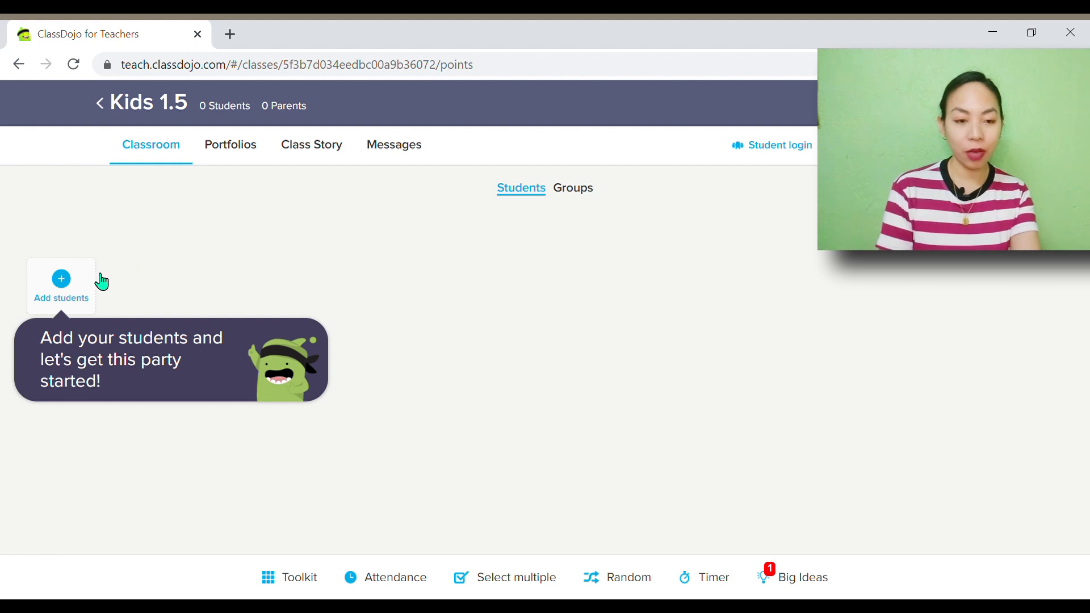
Add three students to the new class's student list, entering each one's first name and last initial.
{"action": "left_click", "coordinate": [69, 288]}
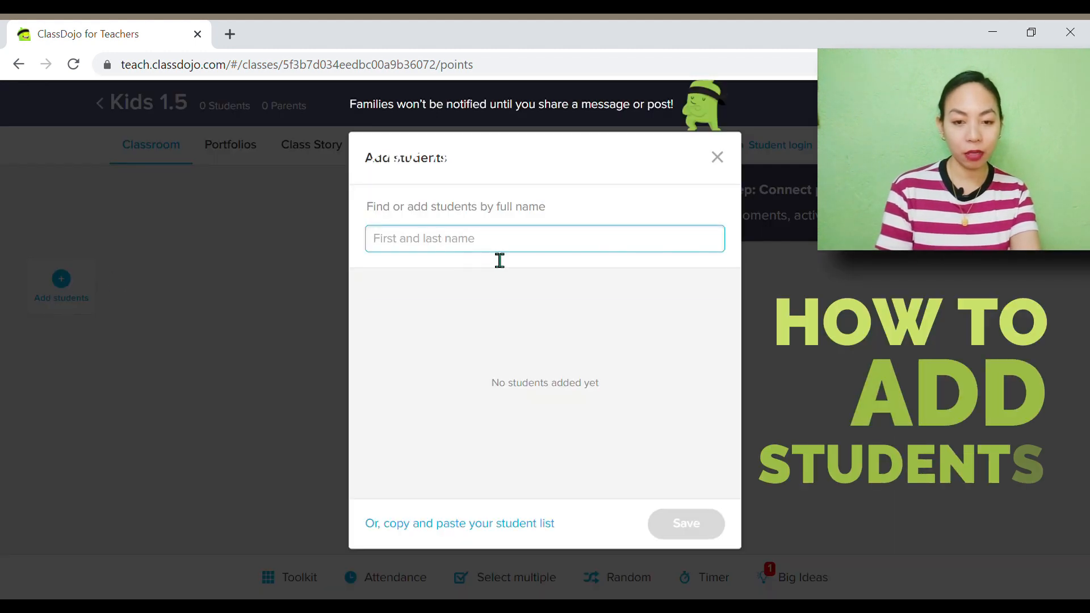
{"action": "type", "text": "Anna L."}
{"action": "left_click", "coordinate": [404, 264]}
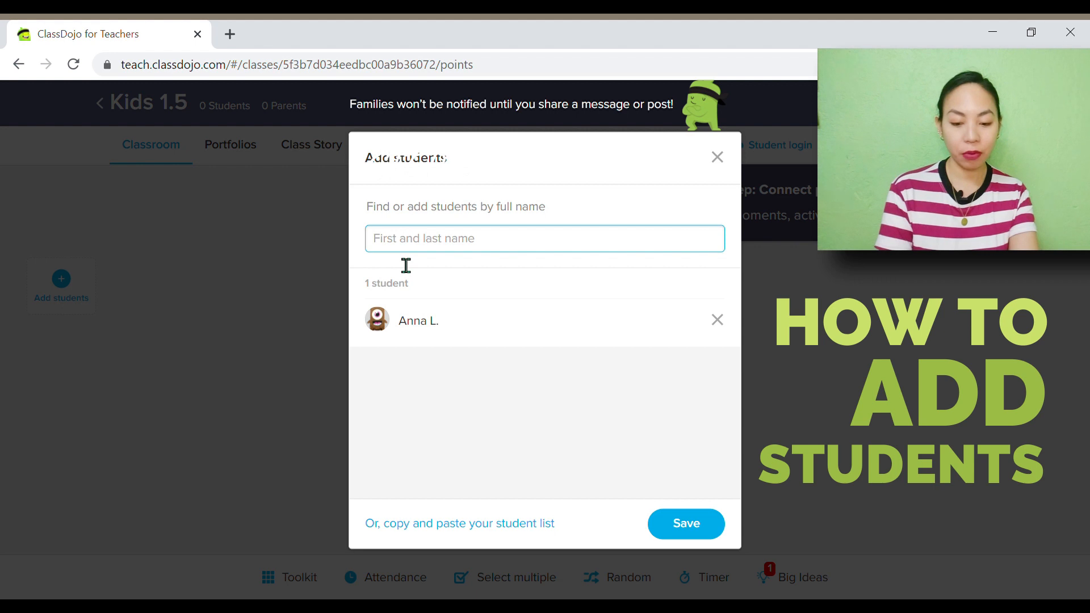
{"action": "type", "text": "Ben K."}
{"action": "left_click", "coordinate": [401, 262]}
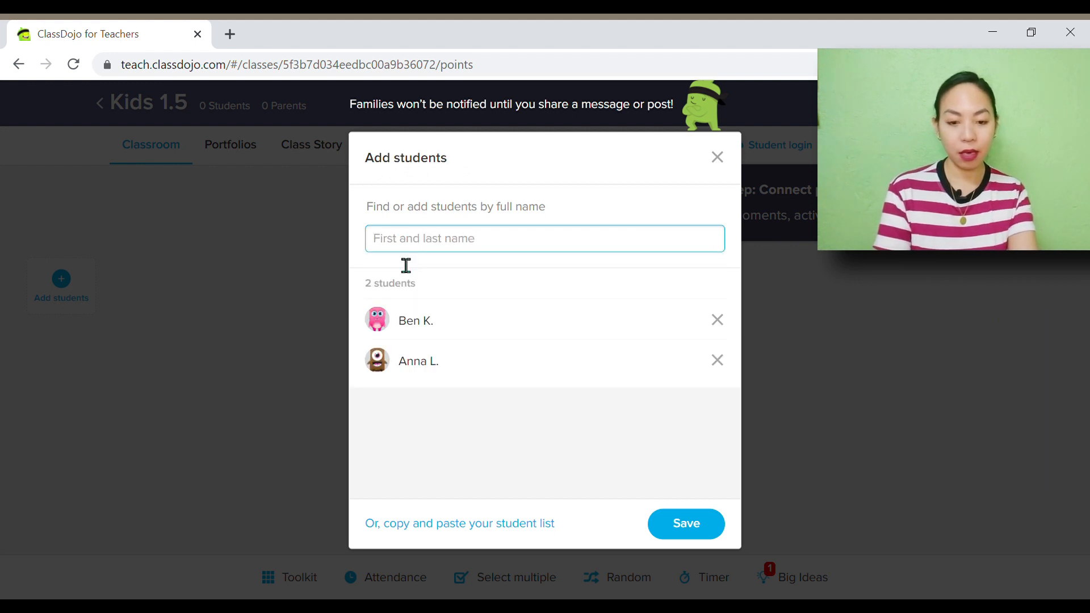
{"action": "type", "text": "Charlie A."}
{"action": "left_click", "coordinate": [401, 262]}
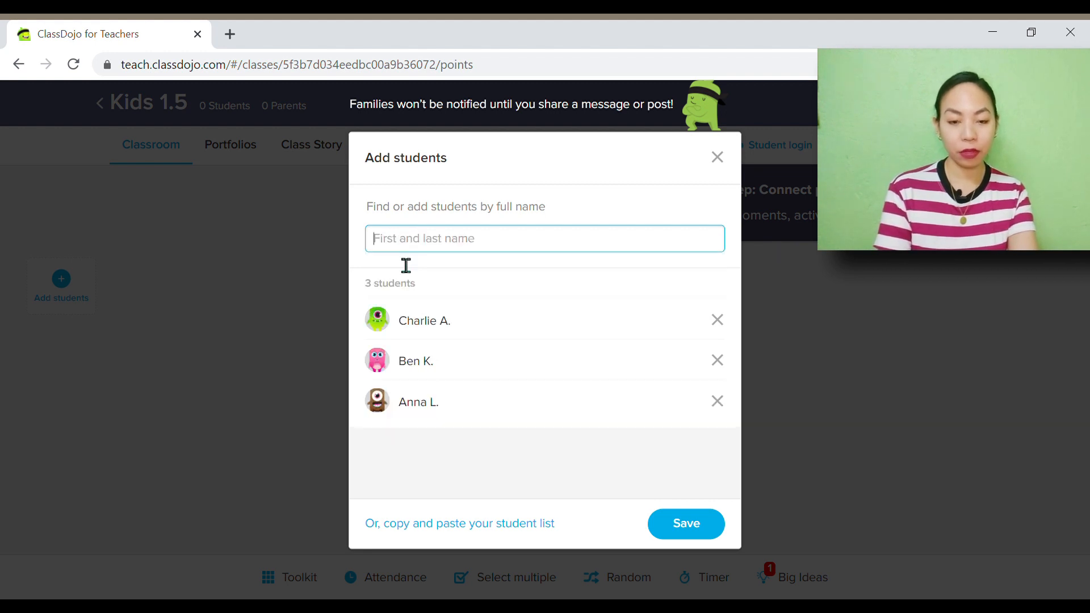
View the copy-and-paste student list import, close it, and save the three added students.
{"action": "left_click", "coordinate": [417, 523]}
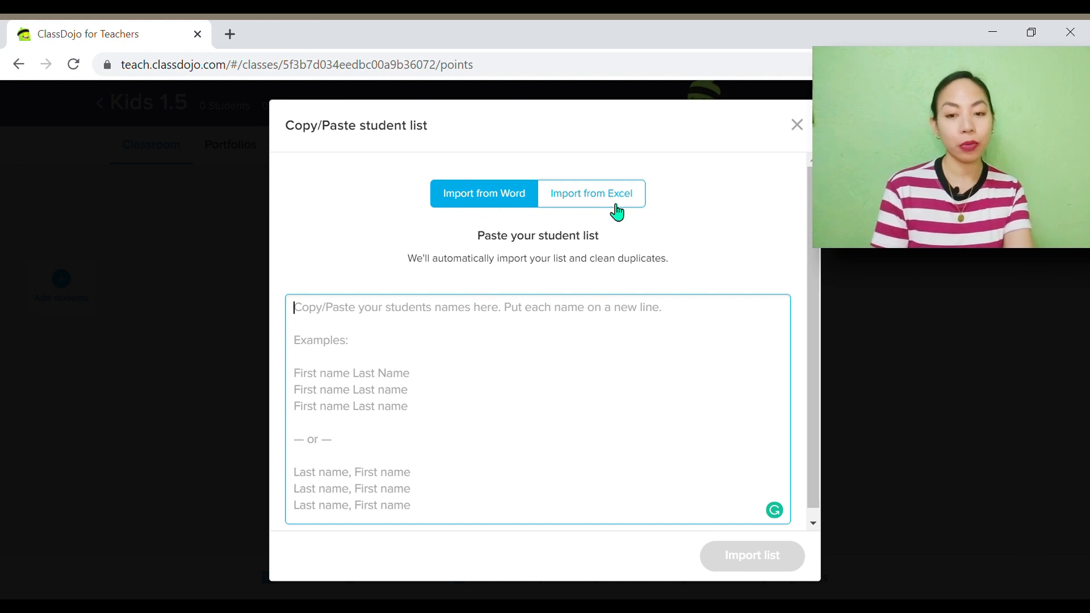
{"action": "left_click", "coordinate": [801, 134]}
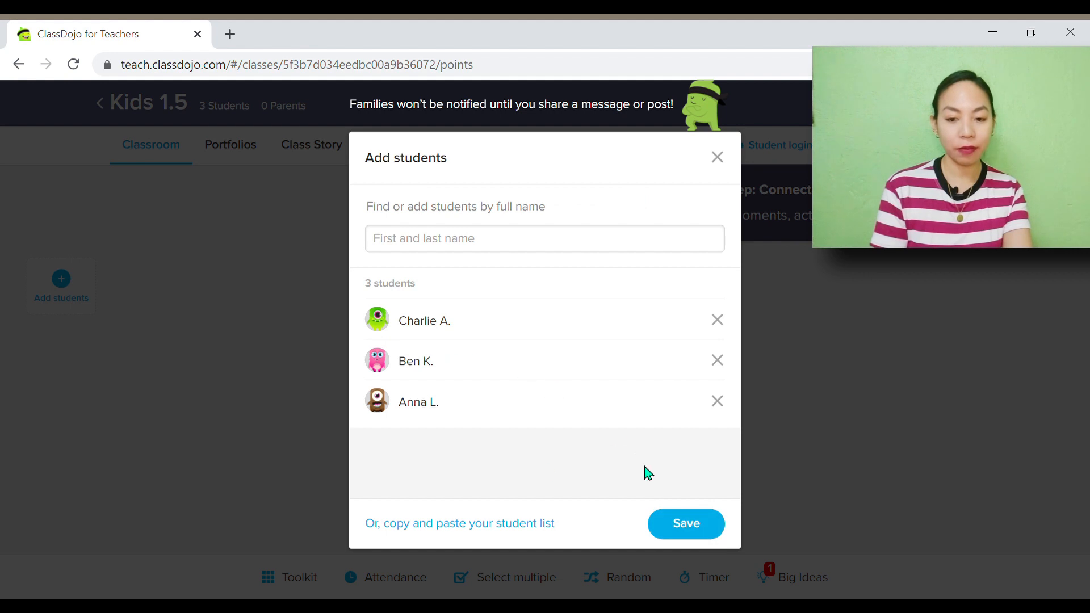
{"action": "left_click", "coordinate": [686, 524]}
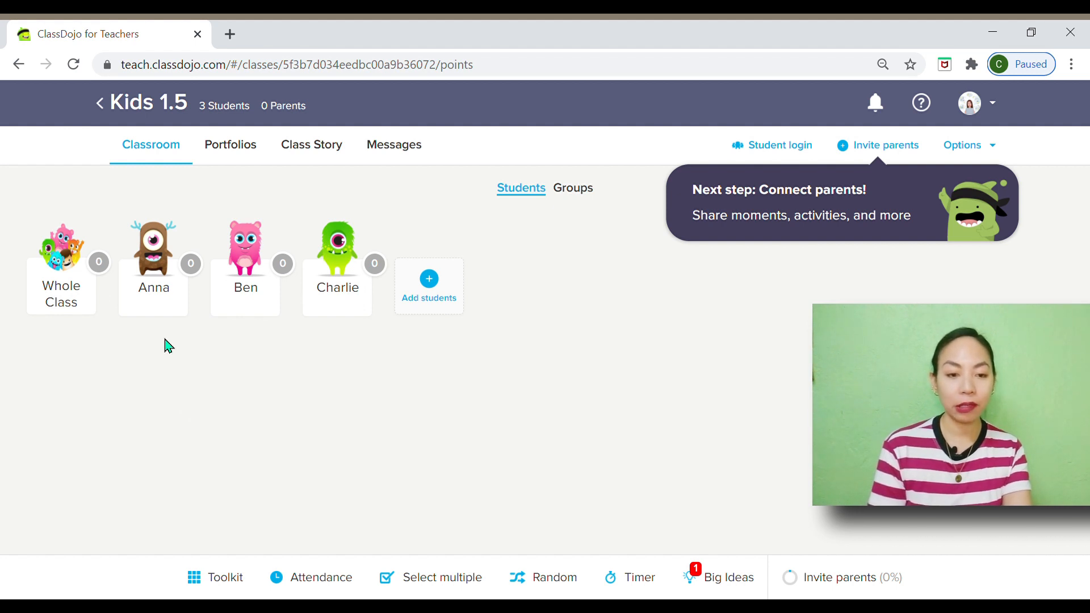
Open the first student's profile from the class editor and view the monster avatar sets available for that student.
{"action": "left_click", "coordinate": [977, 157]}
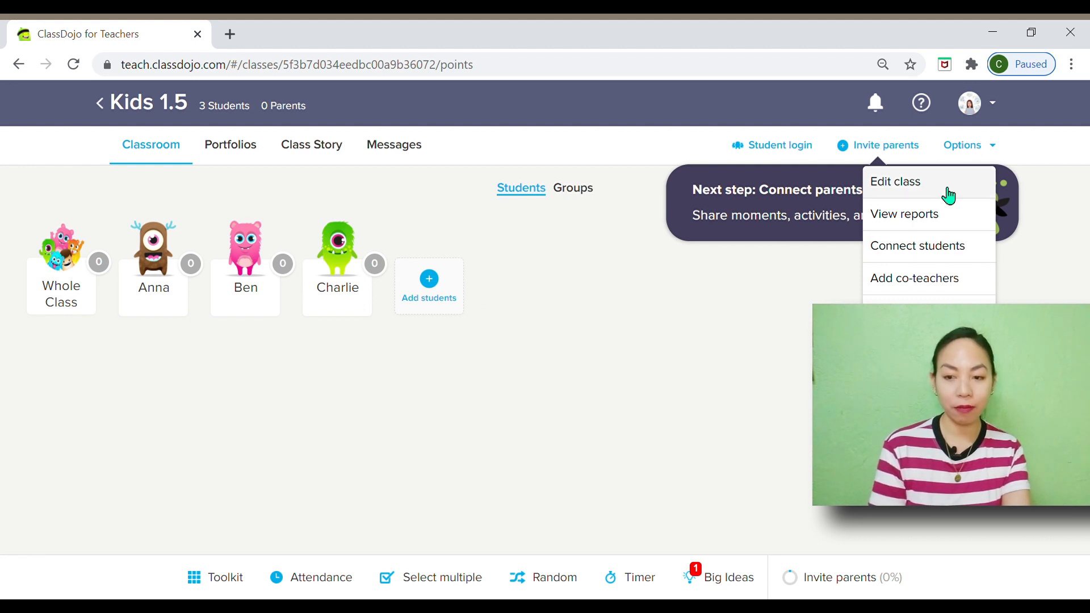
{"action": "left_click", "coordinate": [982, 156]}
{"action": "left_click", "coordinate": [982, 157]}
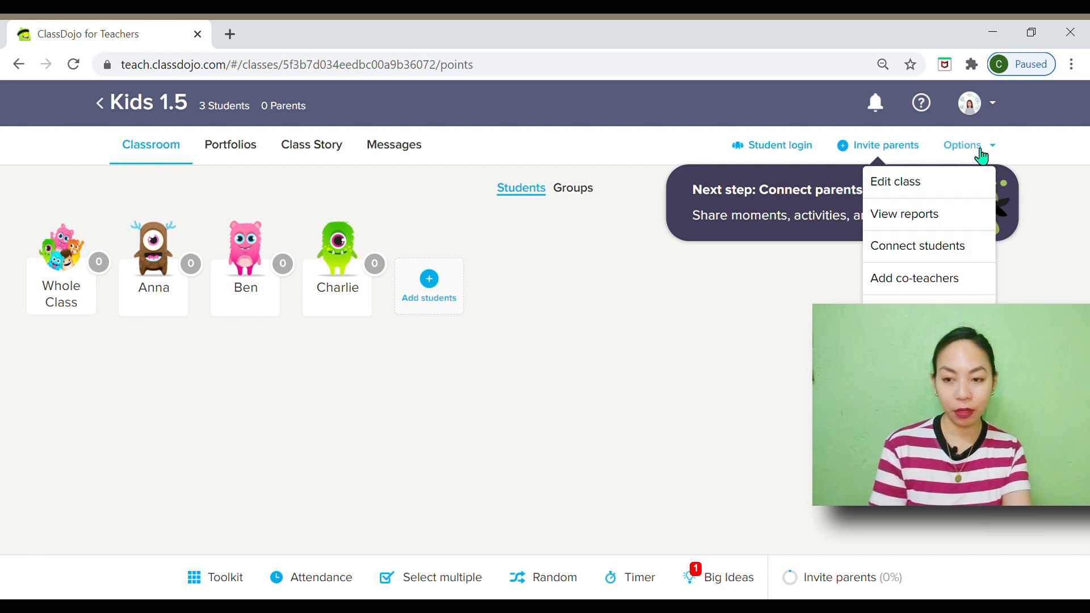
{"action": "left_click", "coordinate": [938, 190]}
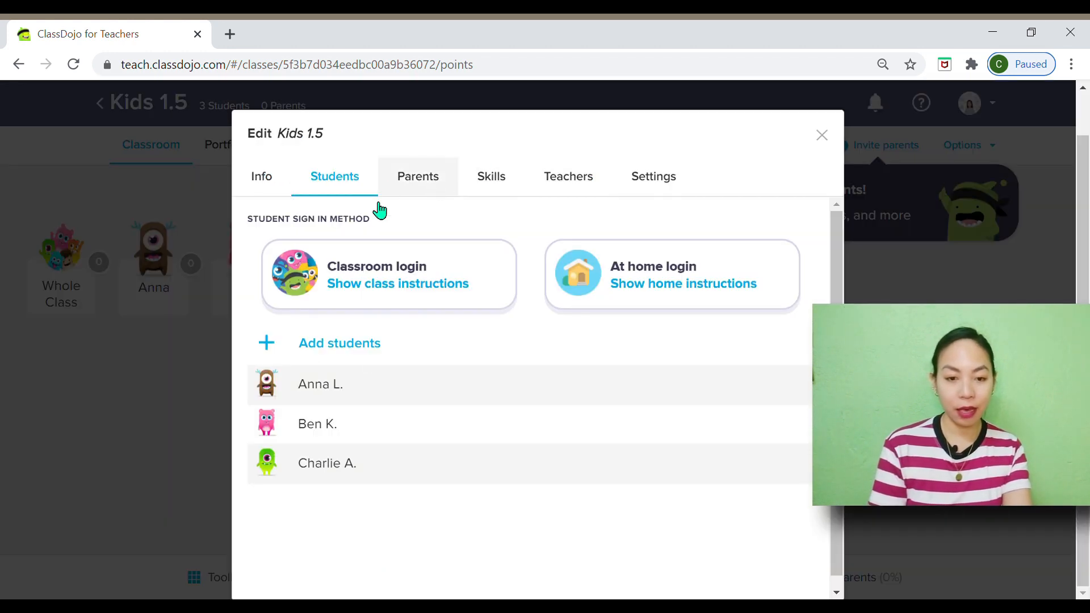
{"action": "left_click", "coordinate": [339, 402]}
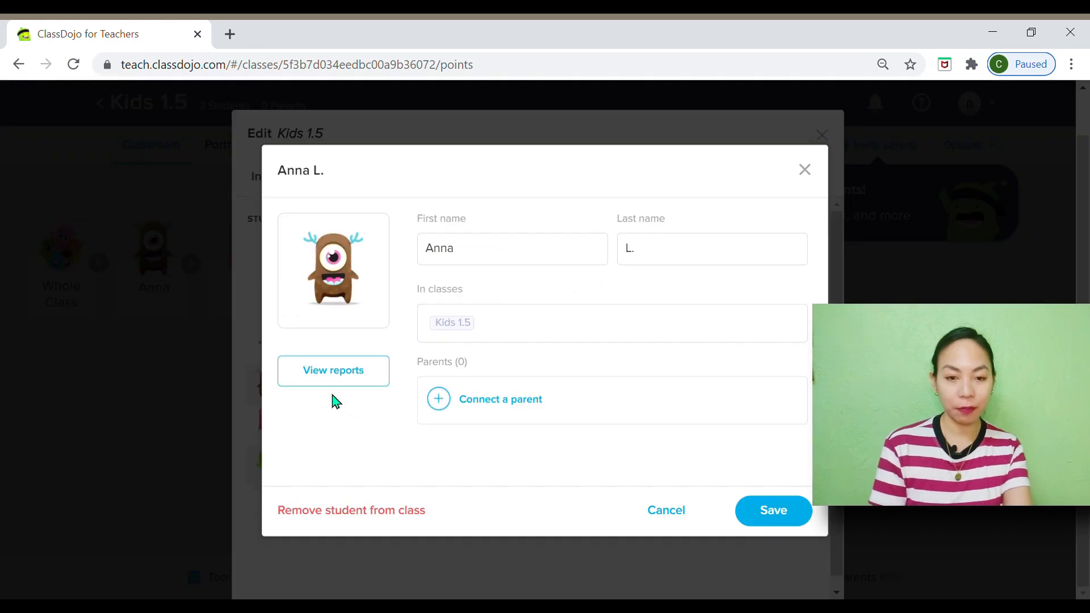
{"action": "left_click", "coordinate": [344, 286]}
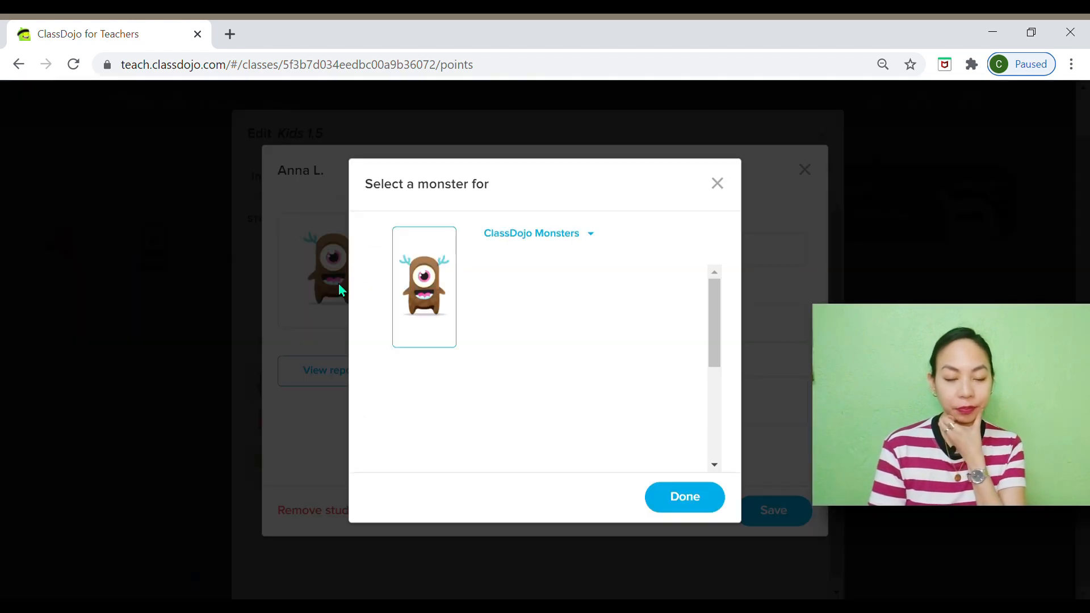
{"action": "left_click", "coordinate": [588, 246]}
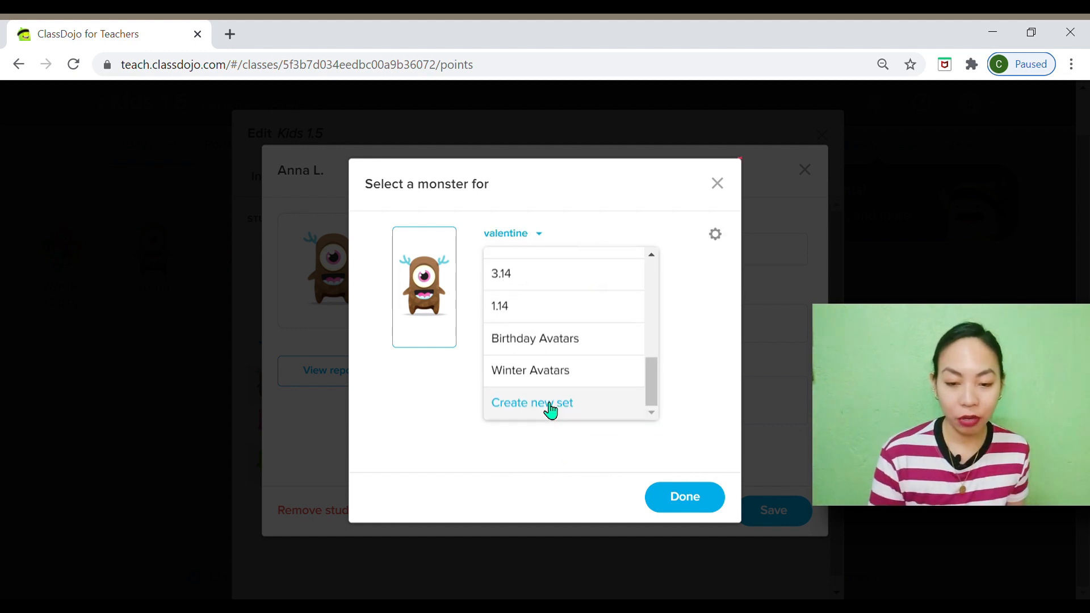
Start a custom monster set named "Kids 1.15", view its image upload window, cancel without saving, and browse the existing avatar sets.
{"action": "left_click", "coordinate": [551, 408]}
{"action": "left_click", "coordinate": [595, 352]}
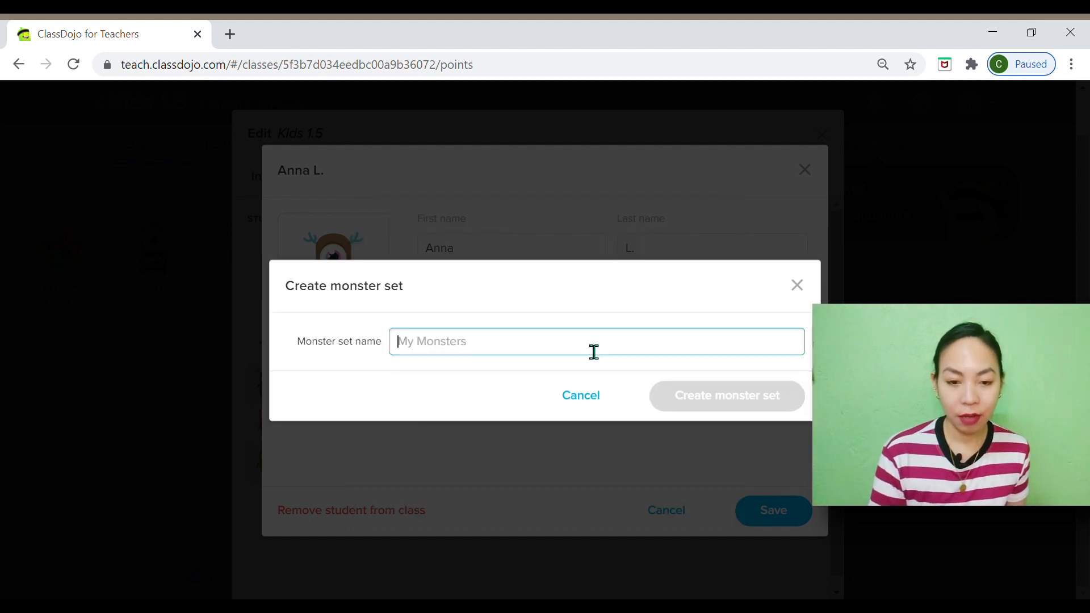
{"action": "type", "text": "Kids 1.15"}
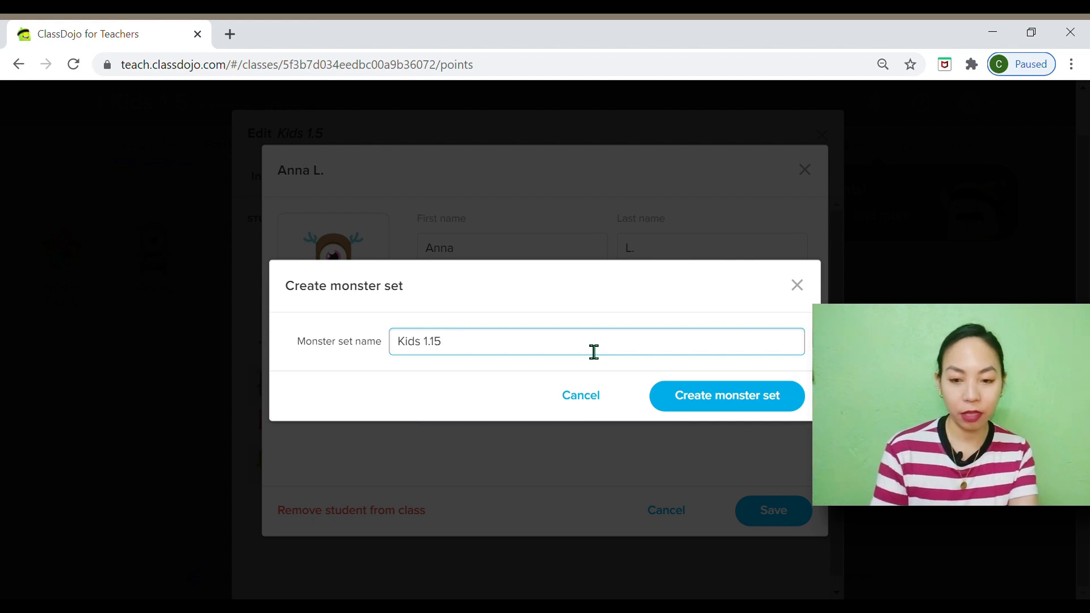
{"action": "left_click", "coordinate": [718, 397]}
{"action": "left_click", "coordinate": [562, 248]}
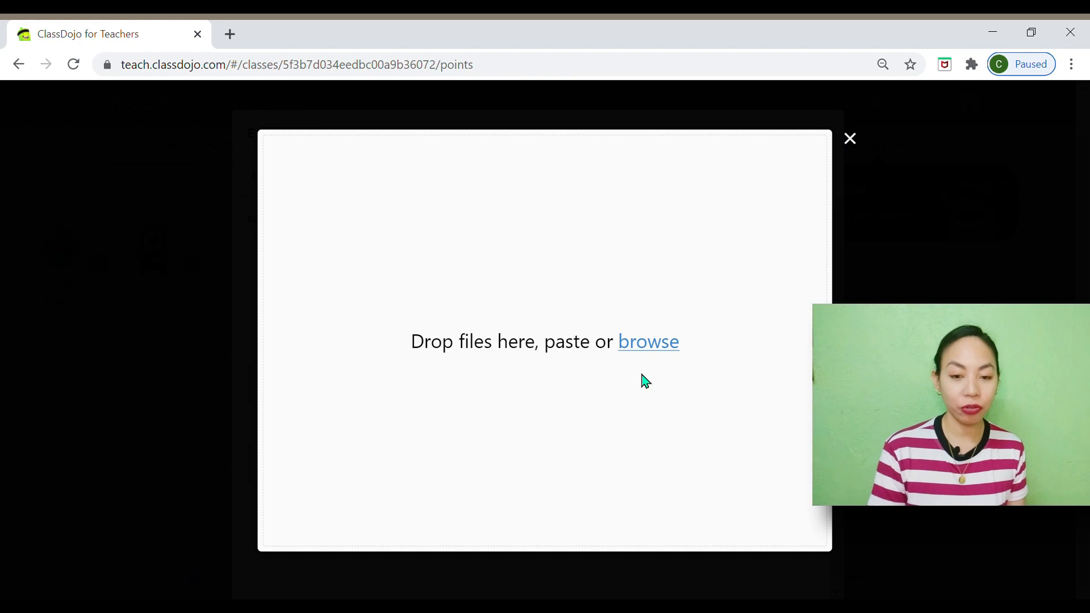
{"action": "left_click", "coordinate": [850, 139]}
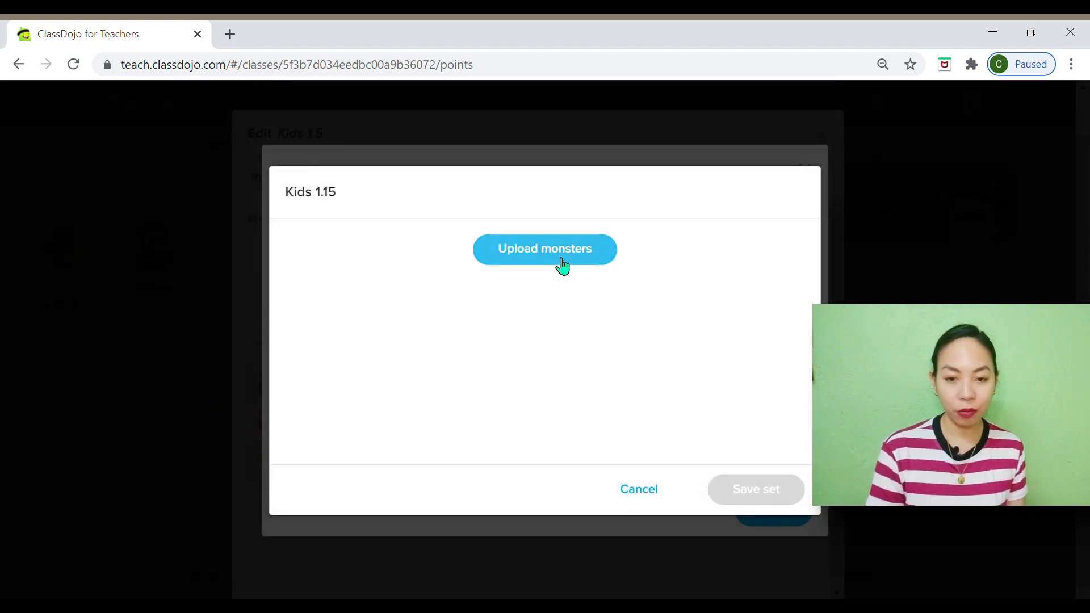
{"action": "left_click", "coordinate": [627, 492]}
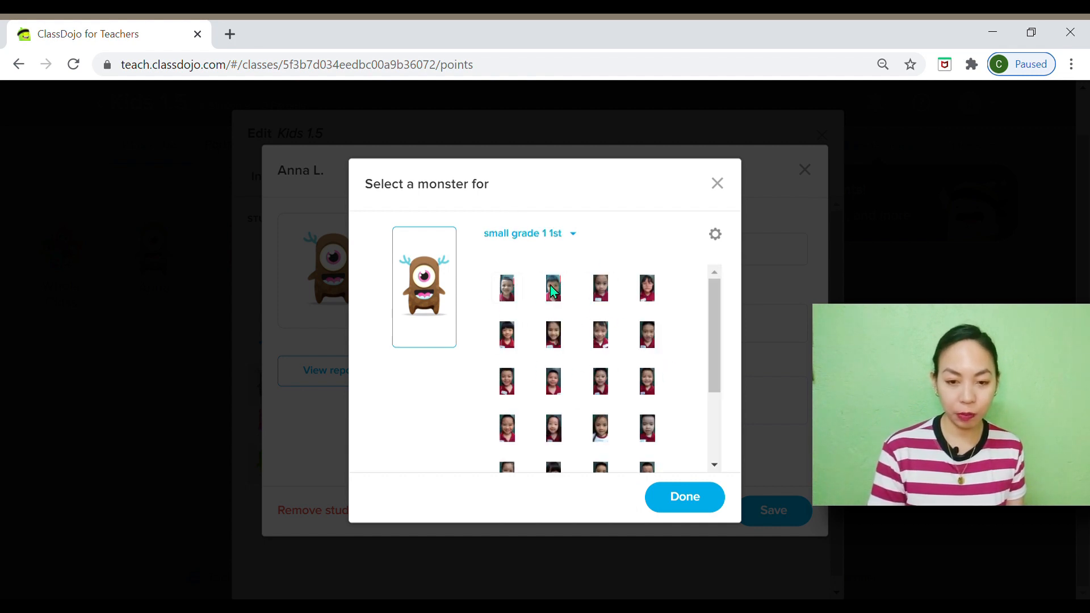
{"action": "left_click", "coordinate": [551, 244]}
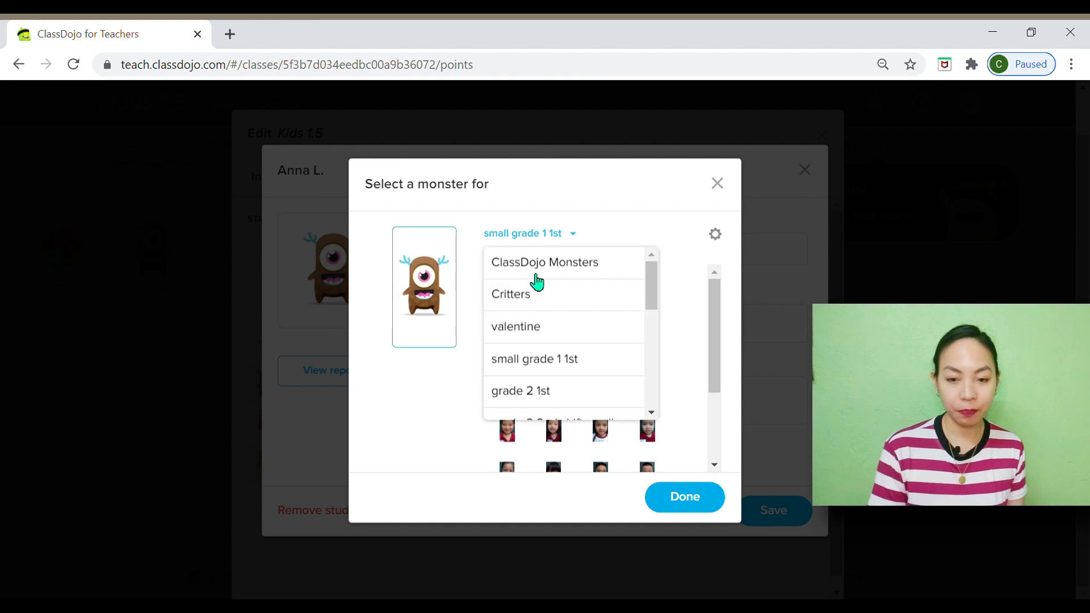
{"action": "scroll", "coordinate": [547, 372], "scroll_direction": "down", "scroll_amount": 2}
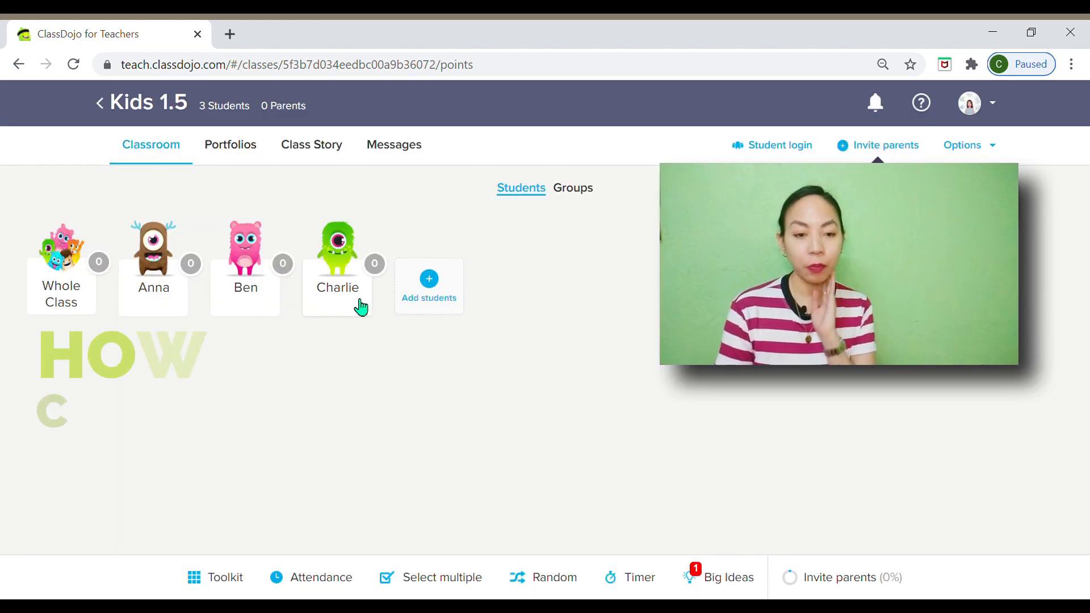
Rename the positive skill "Helping others" as "Being nice" in the class's skill list.
{"action": "left_click", "coordinate": [175, 296]}
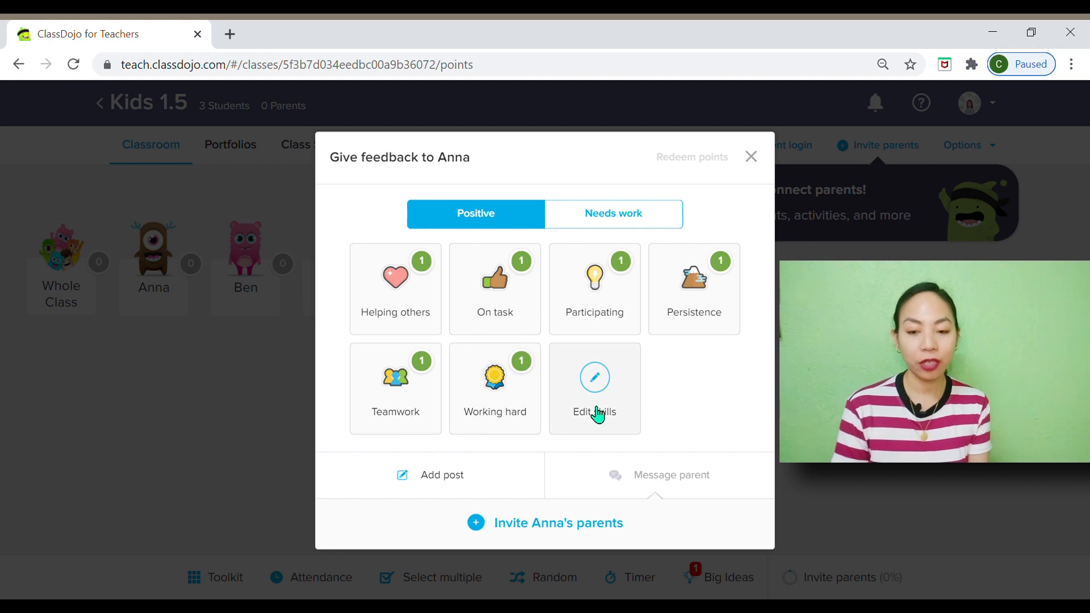
{"action": "left_click", "coordinate": [610, 393]}
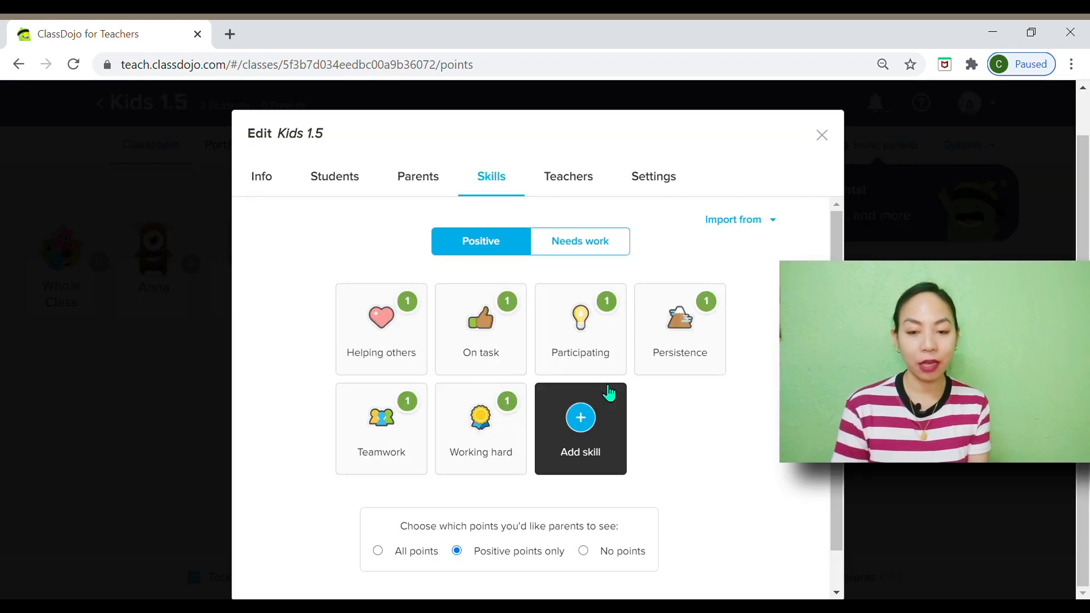
{"action": "left_click", "coordinate": [404, 350]}
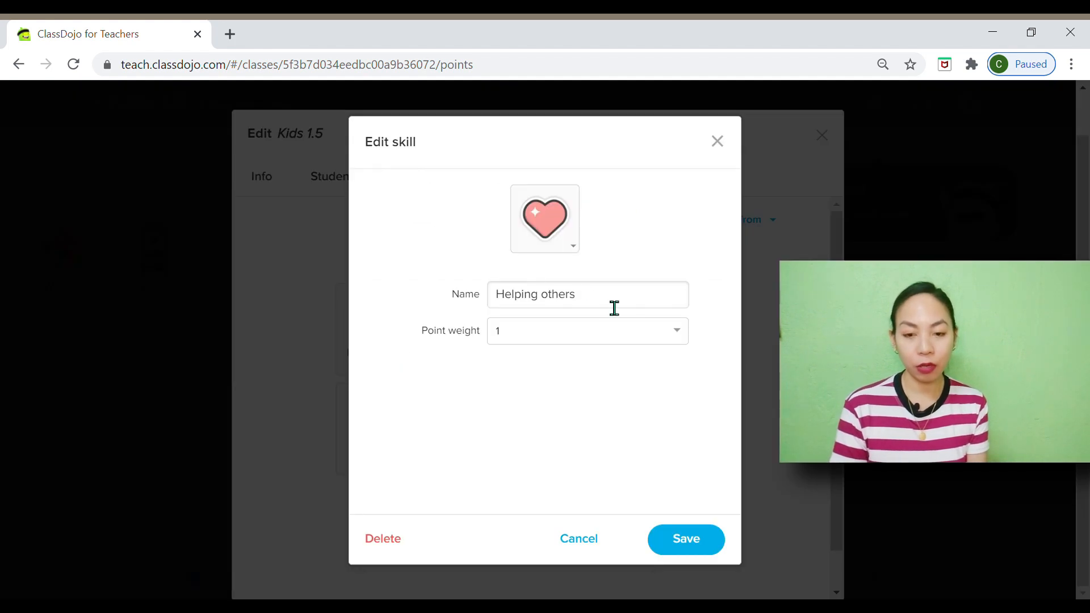
{"action": "left_click_drag", "start_coordinate": [614, 308], "coordinate": [400, 292]}
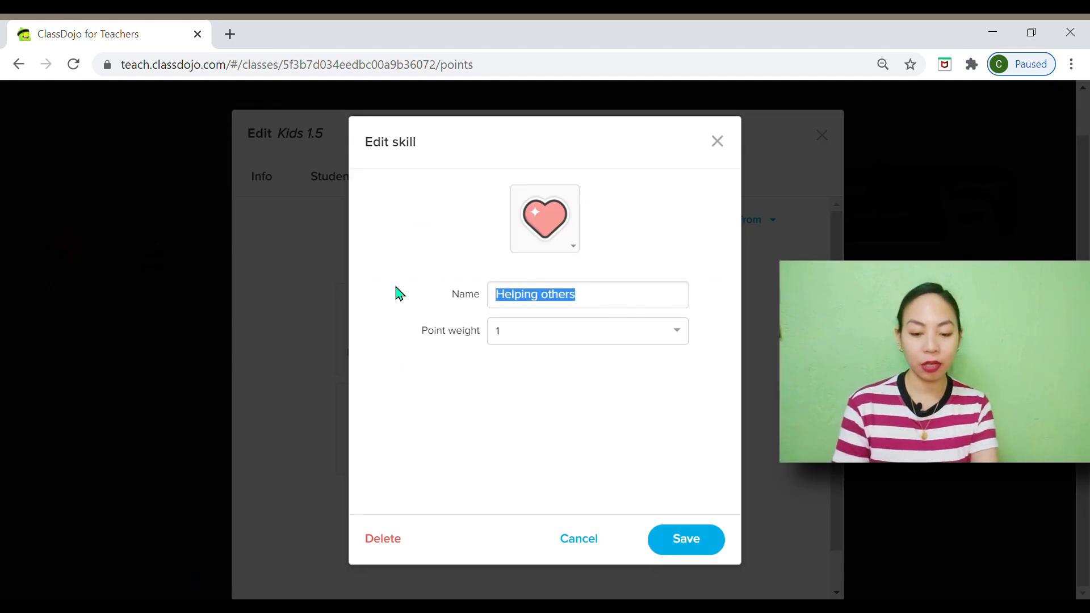
{"action": "type", "text": "Being helf"}
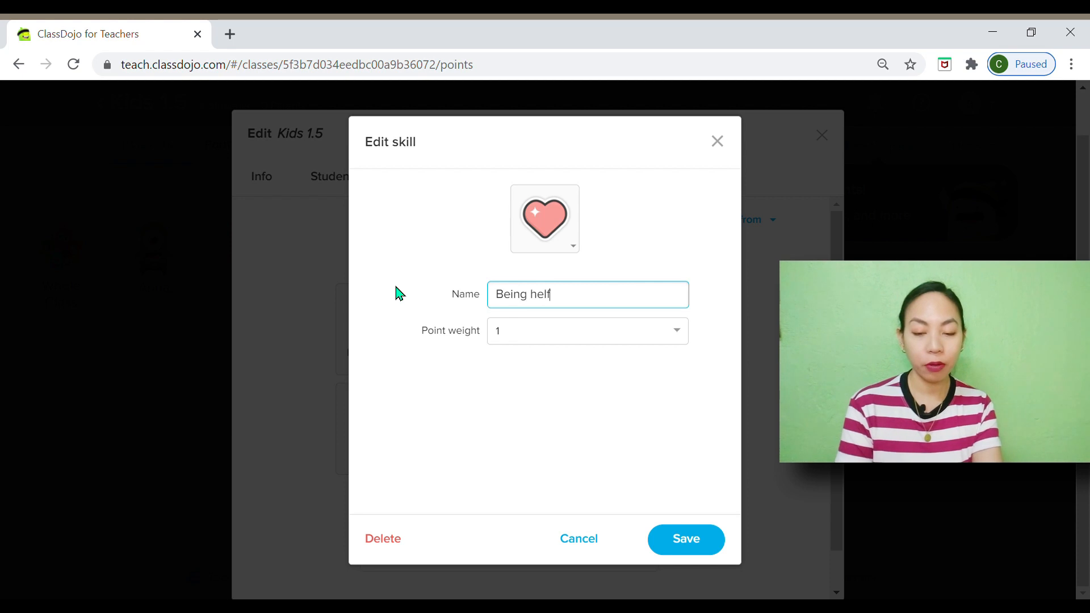
{"action": "type", "text": "plpful"}
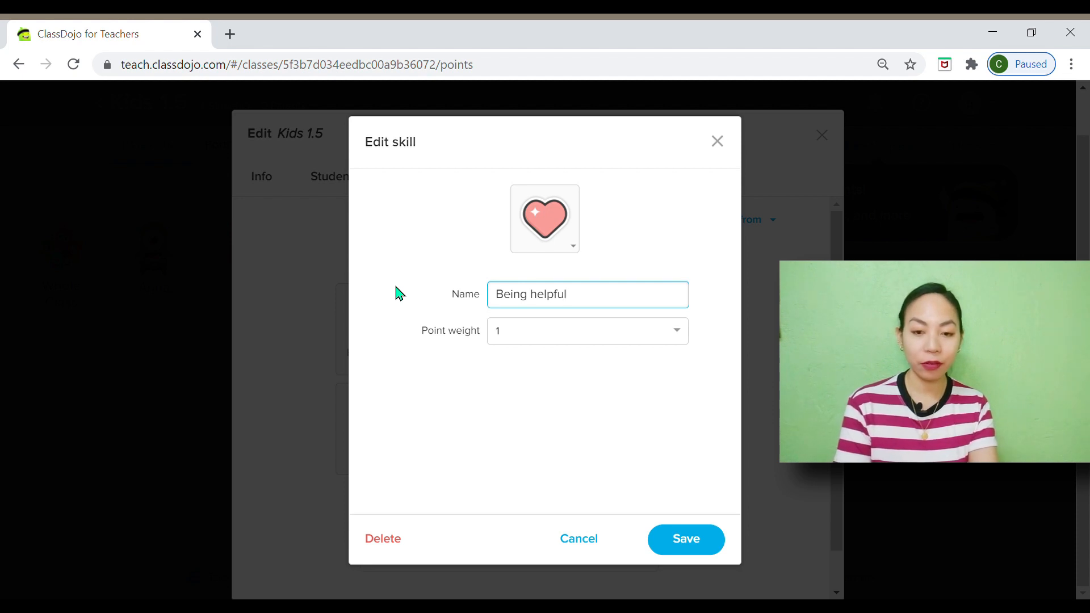
{"action": "key", "text": "BackSpace"}
{"action": "key", "text": "BackSpace"}
{"action": "key", "text": "BackSpace"}
{"action": "key", "text": "BackSpace"}
{"action": "key", "text": "BackSpace"}
{"action": "key", "text": "BackSpace"}
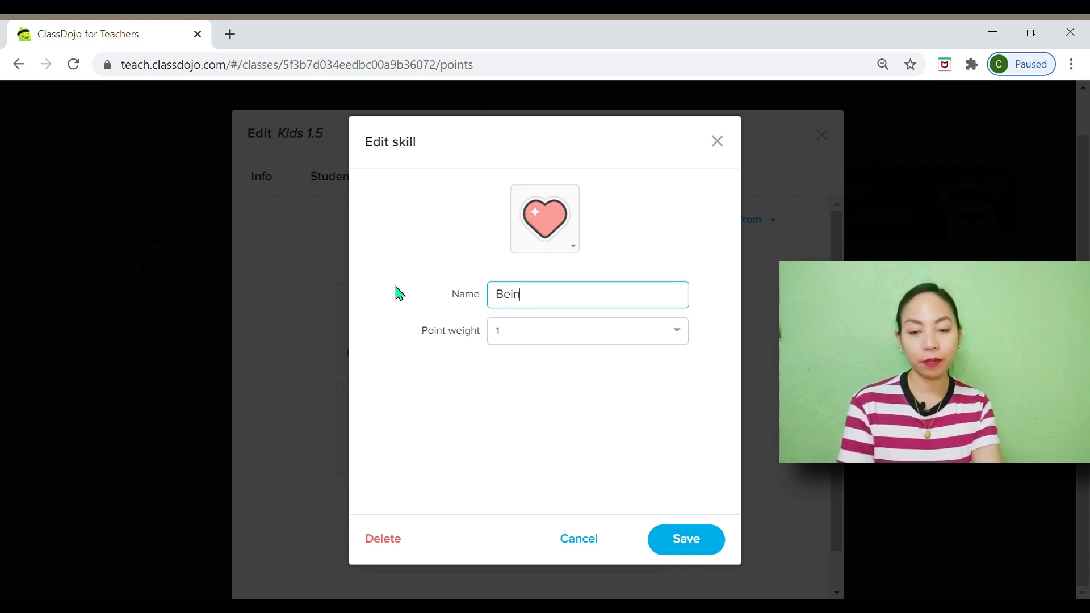
{"action": "key", "text": "BackSpace"}
{"action": "key", "text": "BackSpace"}
{"action": "key", "text": "BackSpace"}
{"action": "key", "text": "BackSpace"}
{"action": "type", "text": "Be"}
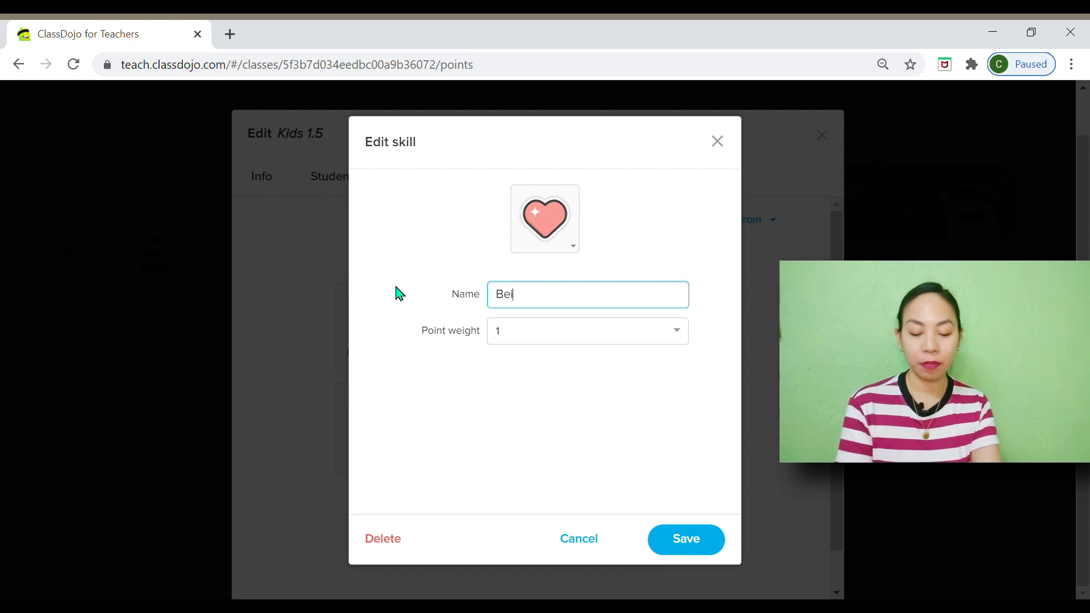
{"action": "key", "text": "BackSpace"}
{"action": "key", "text": "BackSpace"}
{"action": "type", "text": "Being nice"}
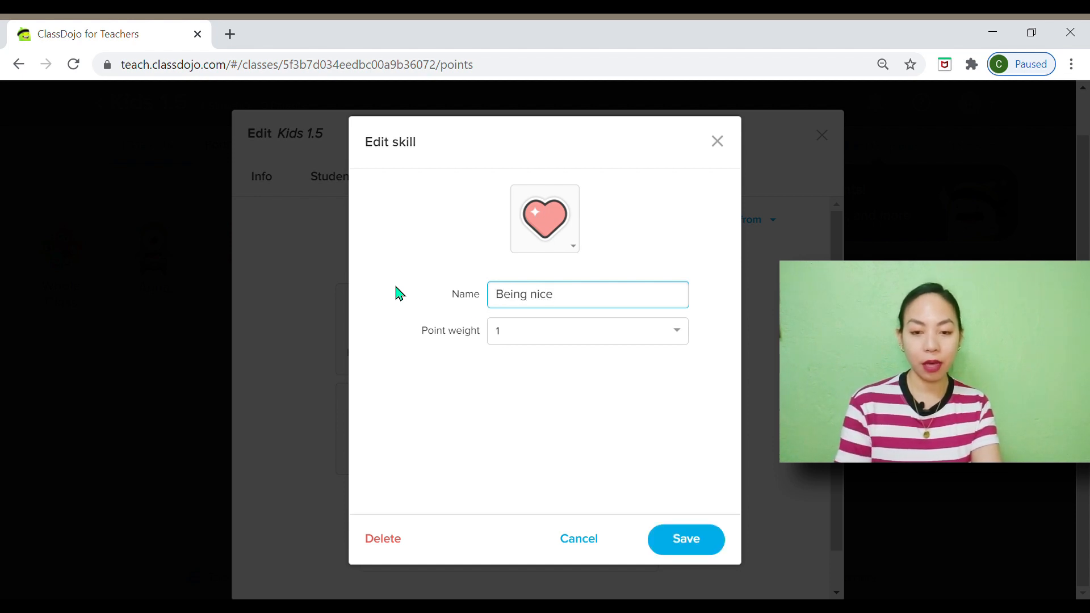
Set the "Being nice" skill's point weight to 2 and save the skill.
{"action": "left_click", "coordinate": [591, 335]}
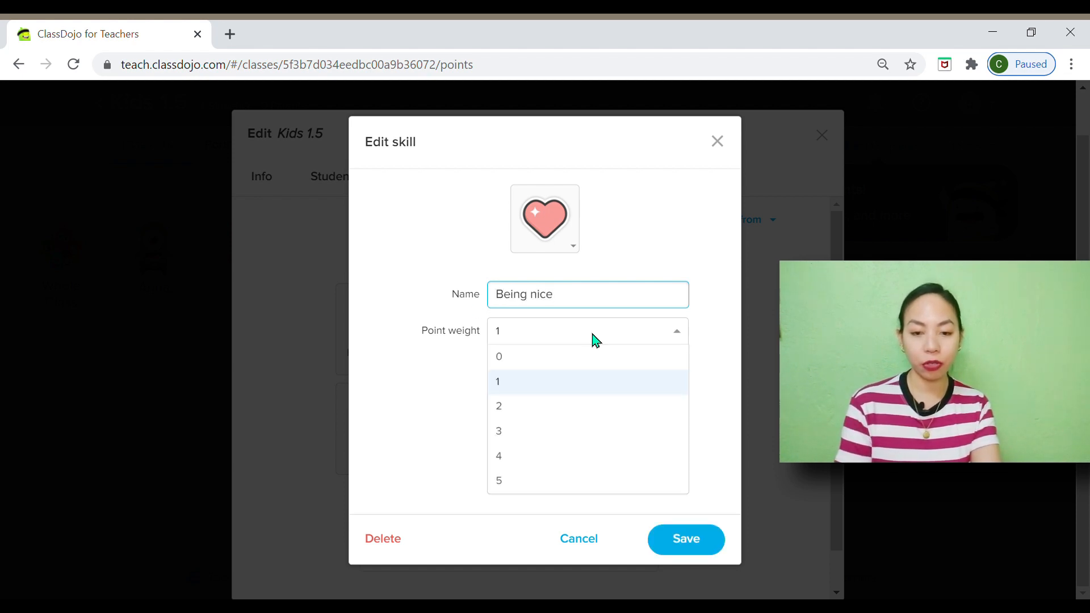
{"action": "left_click", "coordinate": [588, 413]}
{"action": "left_click", "coordinate": [678, 546]}
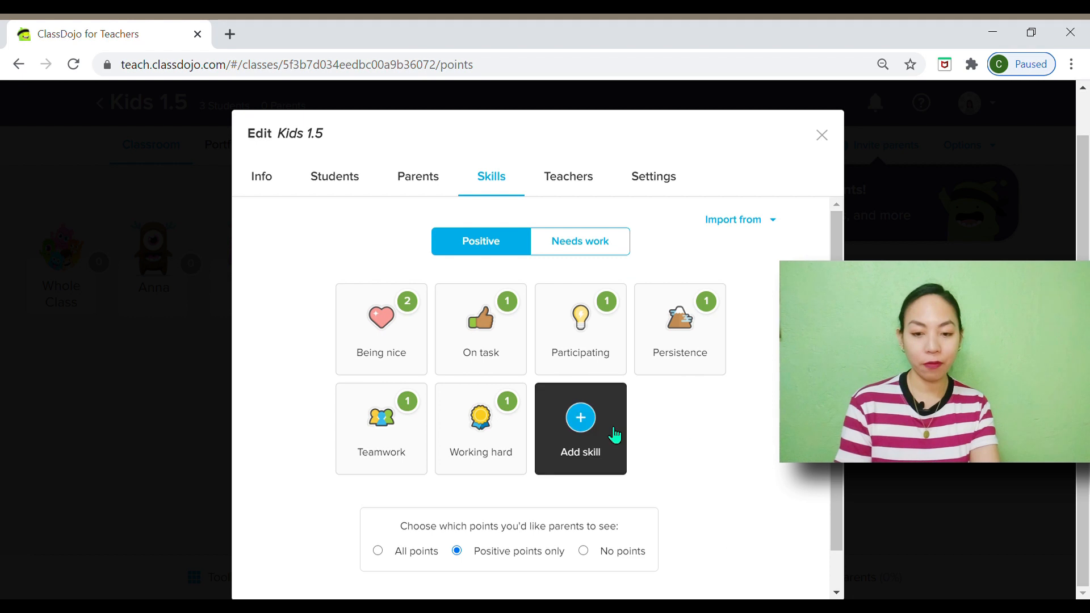
Create a new positive skill named "Excellent reading" with a point weight of 1.
{"action": "left_click", "coordinate": [581, 424]}
{"action": "left_click", "coordinate": [611, 302]}
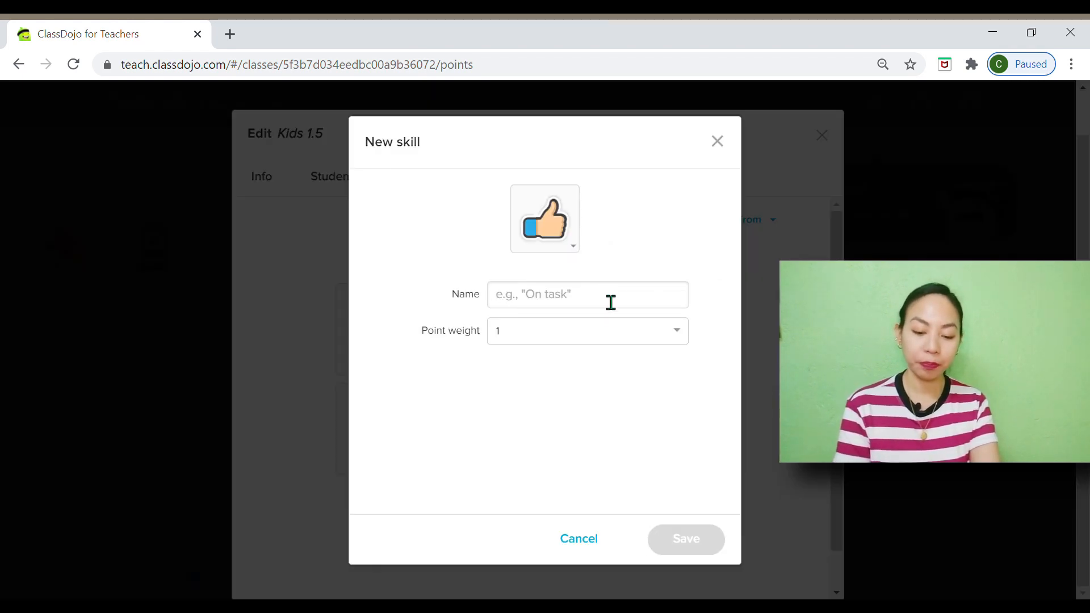
{"action": "type", "text": "Reading"}
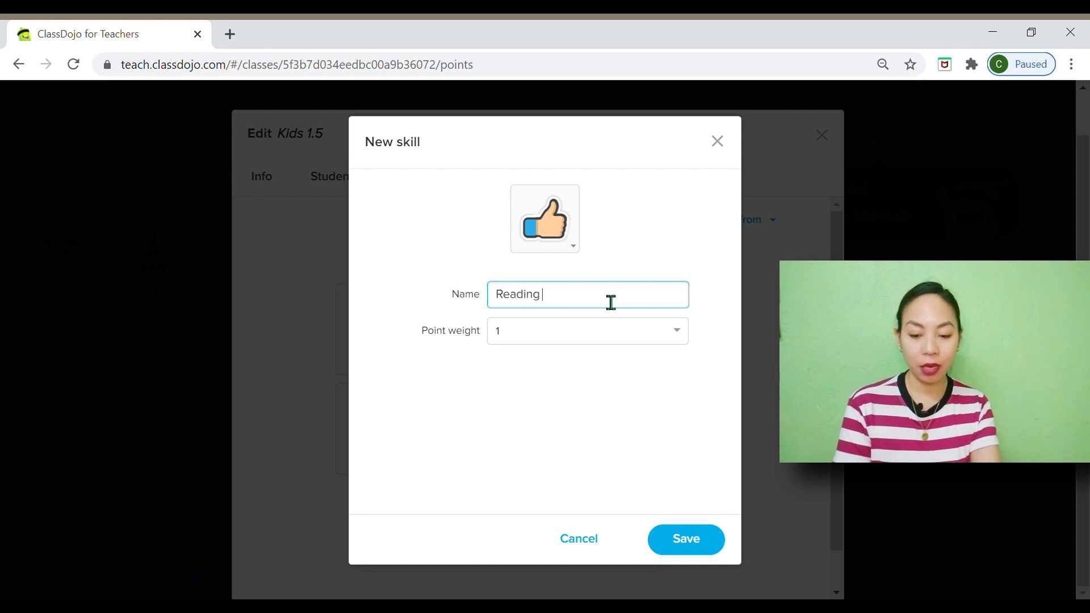
{"action": "type", "text": "Excellent"}
{"action": "key", "text": "Delete"}
{"action": "type", "text": "r"}
{"action": "left_click", "coordinate": [598, 335]}
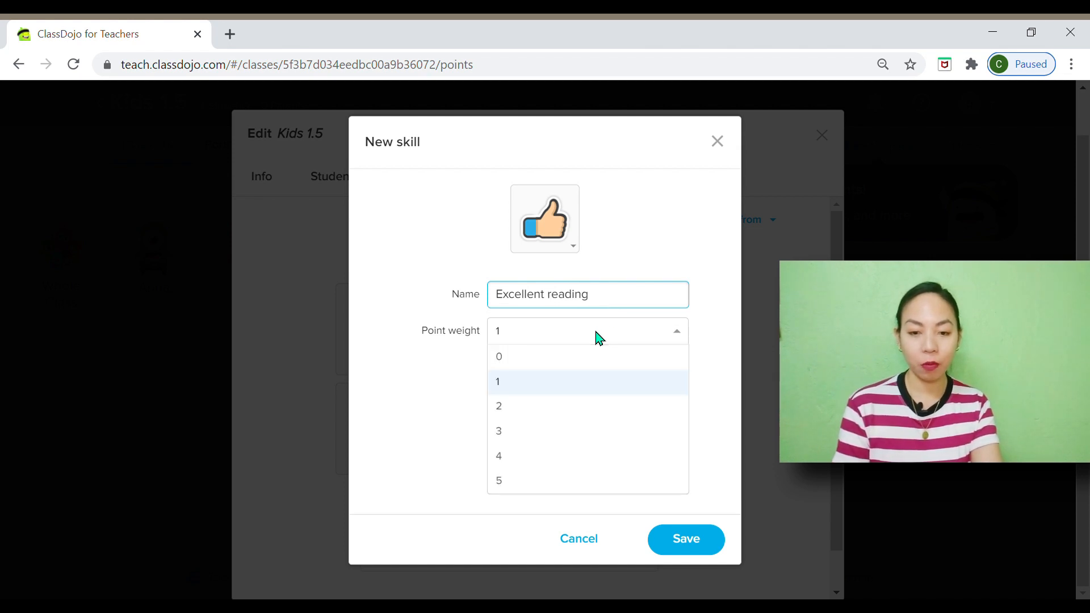
{"action": "left_click", "coordinate": [585, 391]}
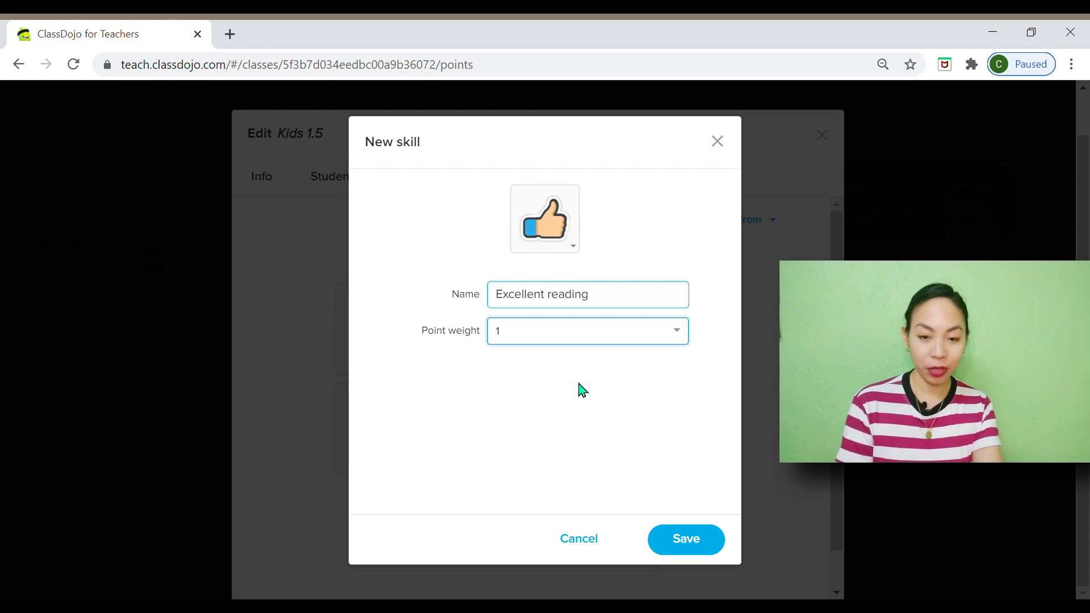
Give the "Excellent reading" skill the purple book icon and save it.
{"action": "left_click", "coordinate": [547, 222]}
{"action": "scroll", "coordinate": [603, 399], "scroll_direction": "down", "scroll_amount": 1}
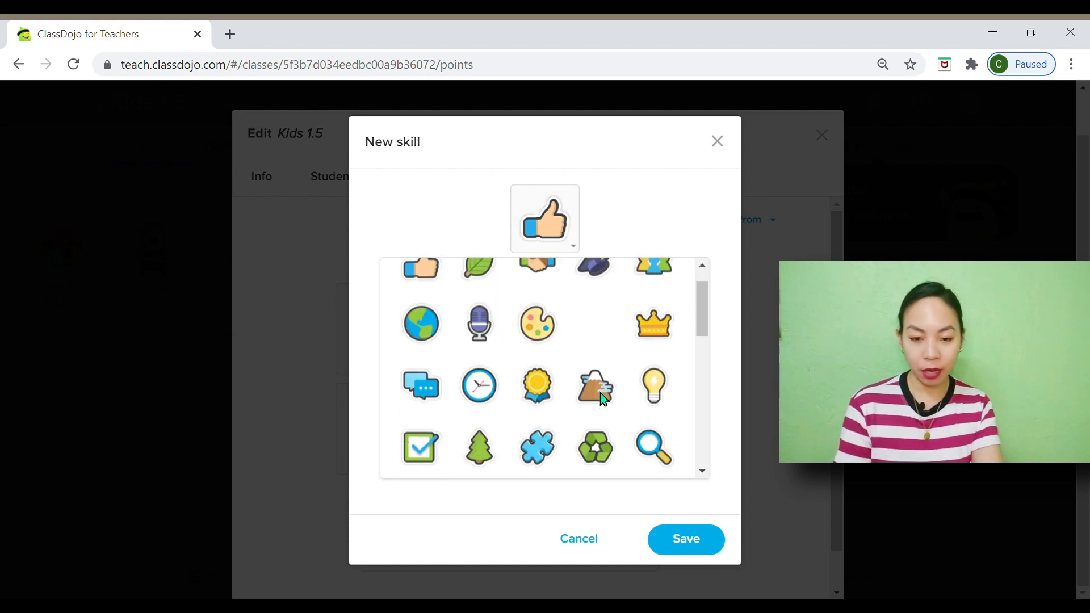
{"action": "scroll", "coordinate": [603, 399], "scroll_direction": "down", "scroll_amount": 1}
{"action": "left_click", "coordinate": [548, 454]}
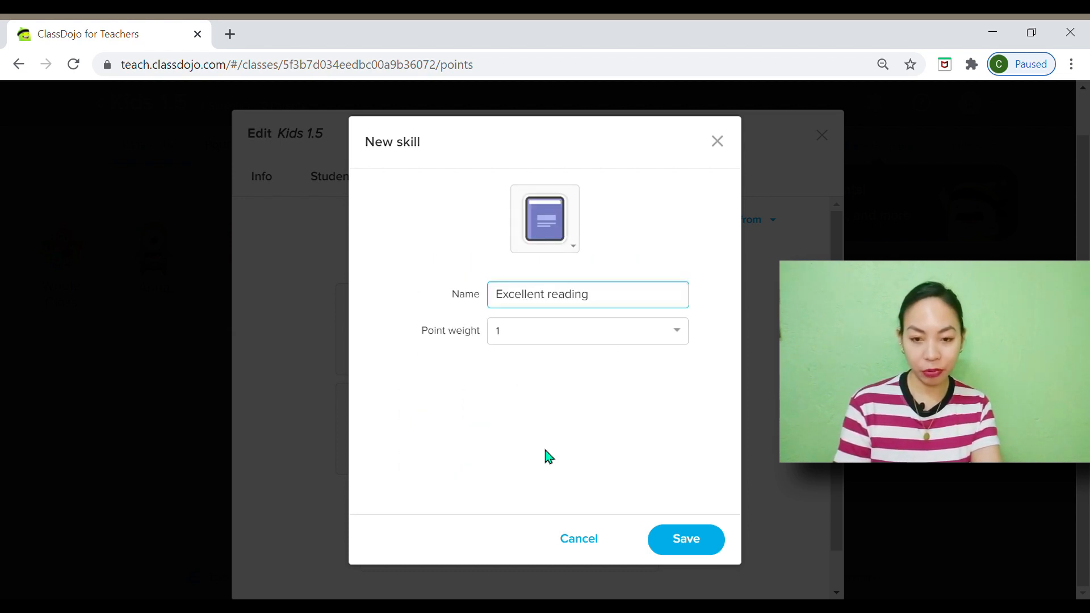
{"action": "left_click", "coordinate": [689, 549]}
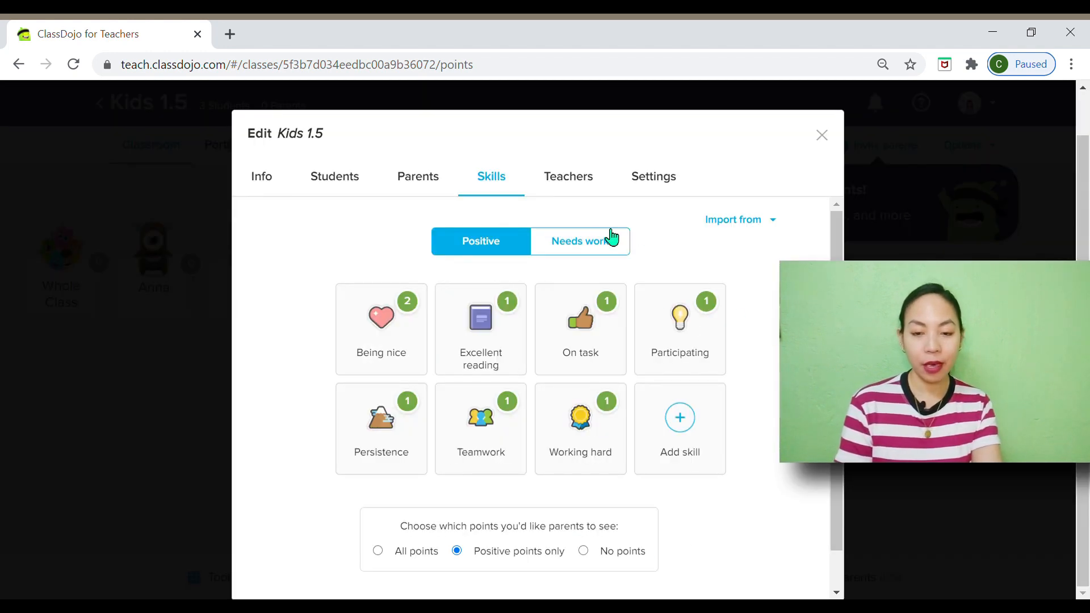
Add a needs-work skill named "Off task" with a point weight of -1, keeping the bell icon.
{"action": "left_click", "coordinate": [605, 256]}
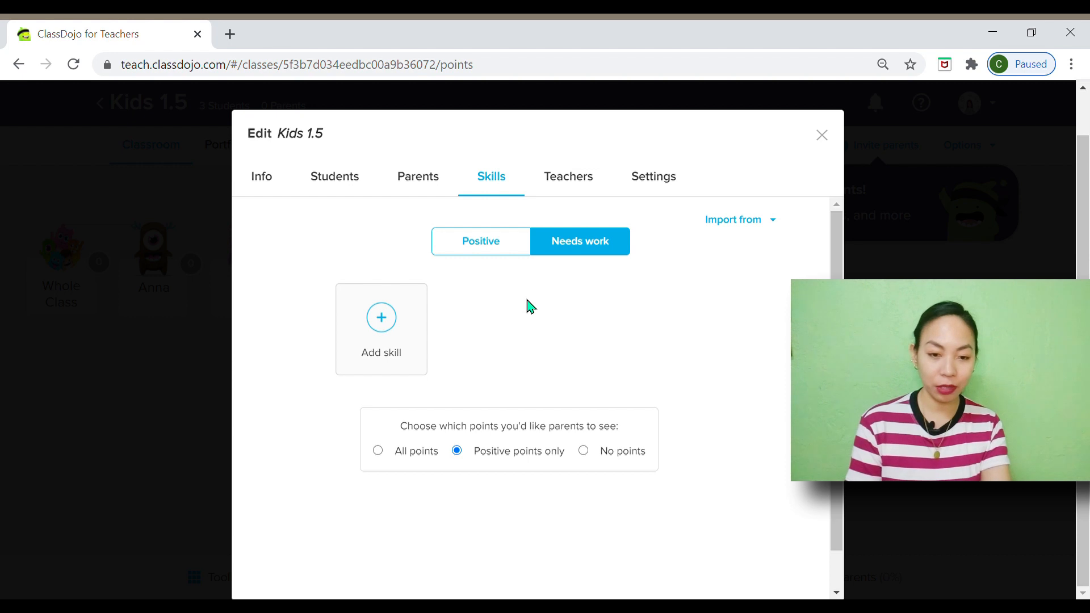
{"action": "left_click", "coordinate": [382, 329]}
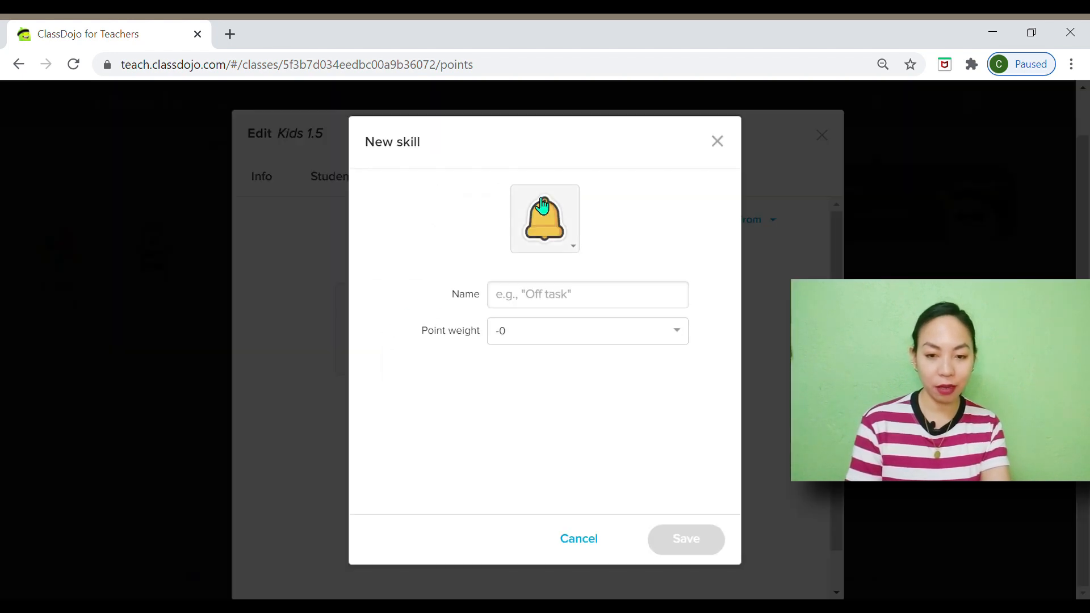
{"action": "left_click", "coordinate": [574, 299]}
{"action": "type", "text": "Off task"}
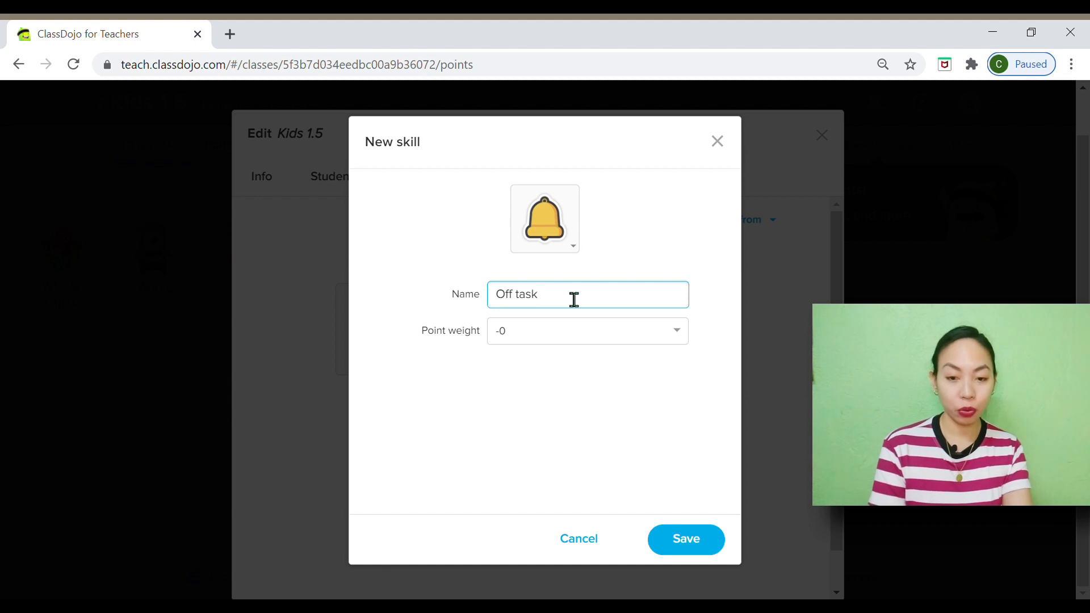
{"action": "left_click", "coordinate": [571, 333]}
{"action": "left_click", "coordinate": [562, 391]}
{"action": "left_click", "coordinate": [677, 546]}
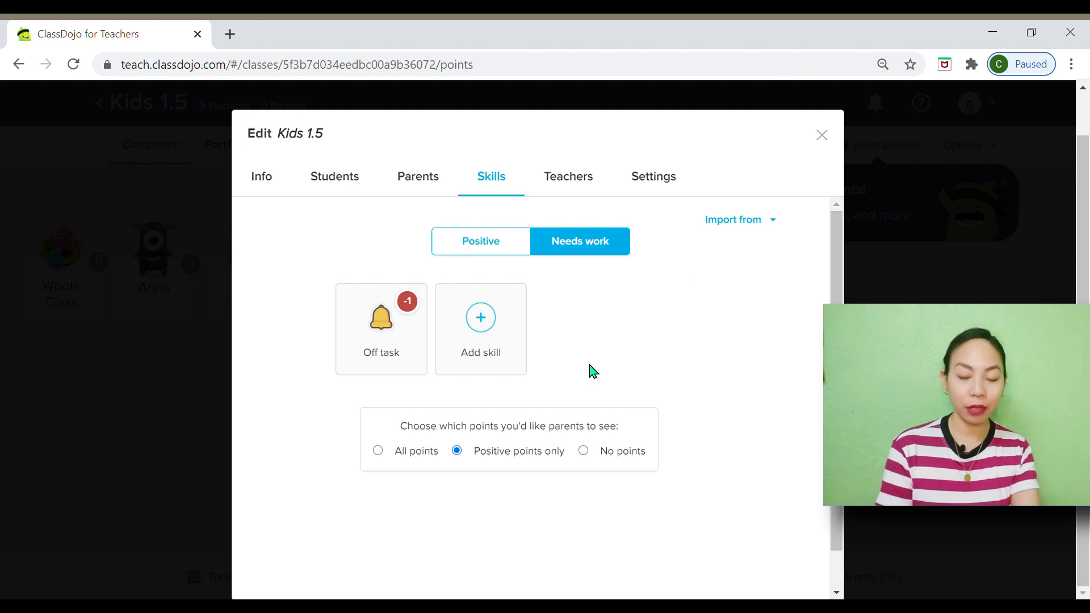
Import the skills of class 1.14 into Kids 1.5 and review the imported needs-work and positive skills.
{"action": "left_click", "coordinate": [763, 226]}
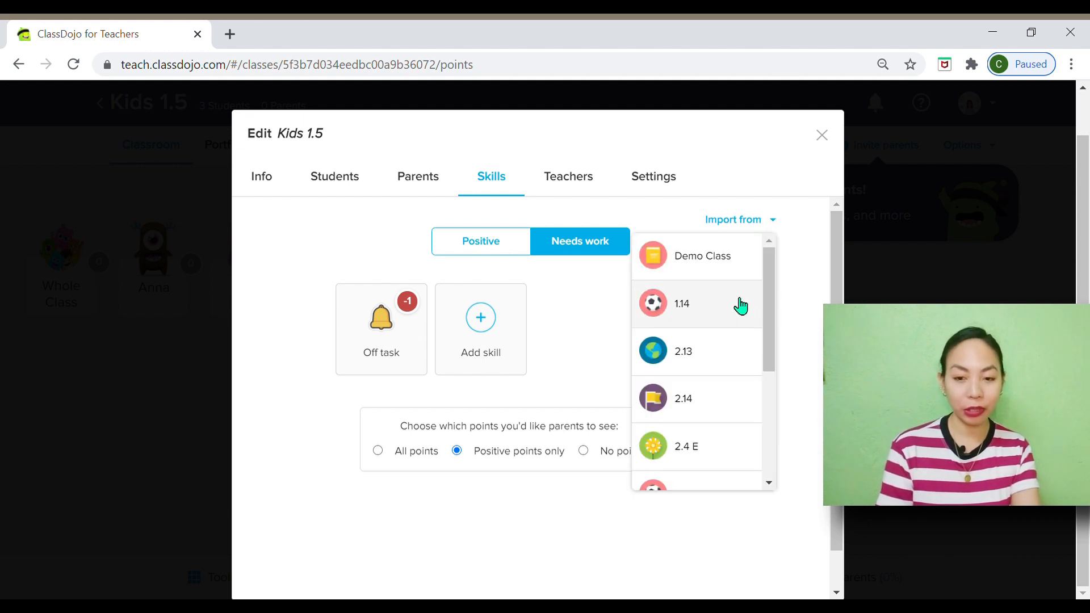
{"action": "left_click", "coordinate": [707, 327]}
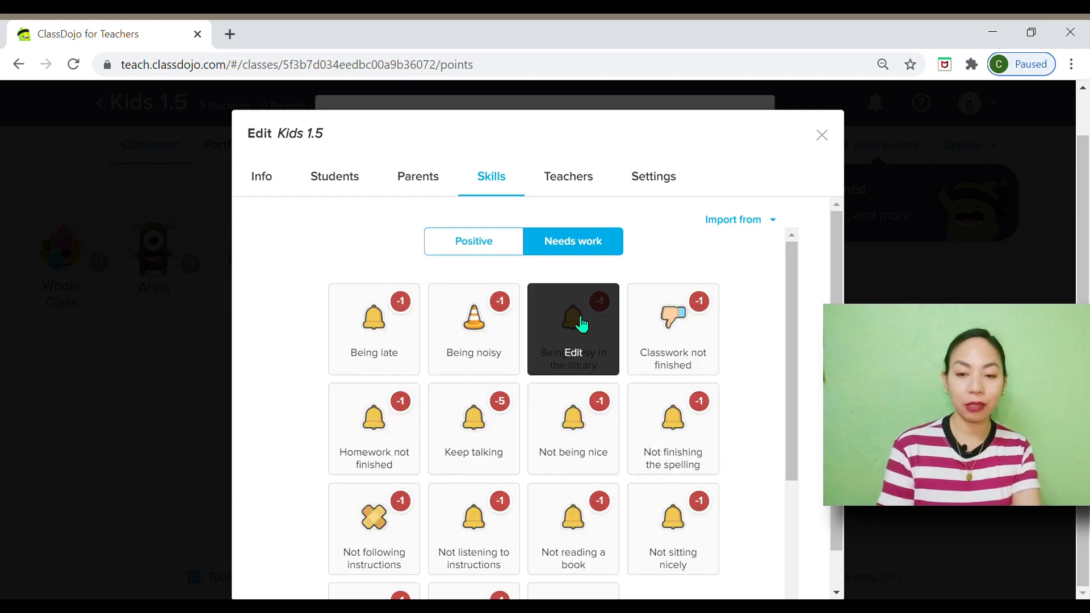
{"action": "scroll", "coordinate": [762, 413], "scroll_direction": "down", "scroll_amount": 3}
{"action": "scroll", "coordinate": [761, 414], "scroll_direction": "up", "scroll_amount": 3}
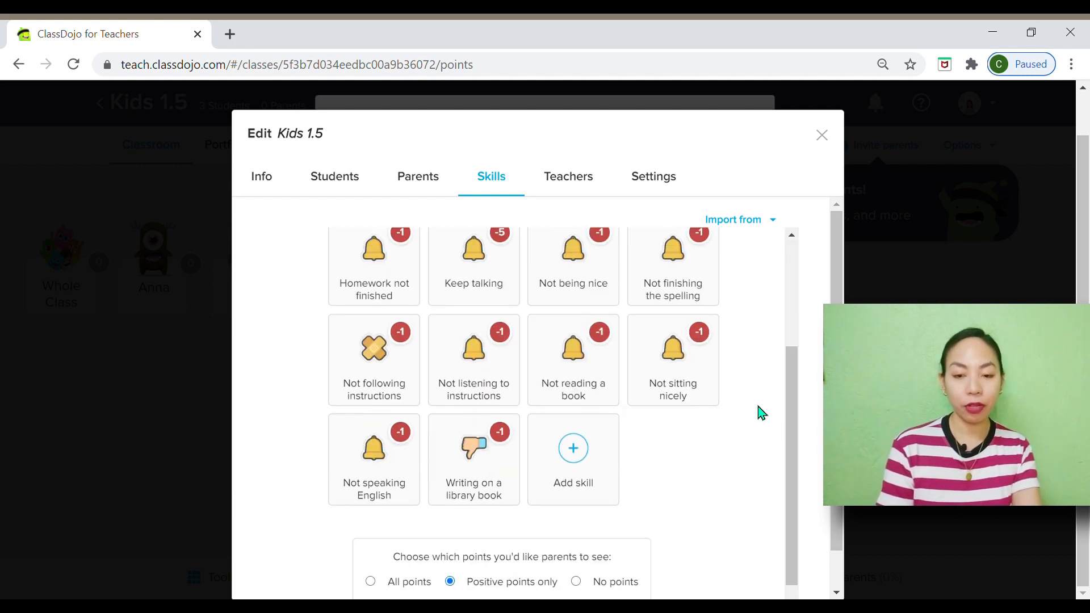
{"action": "left_click", "coordinate": [482, 245]}
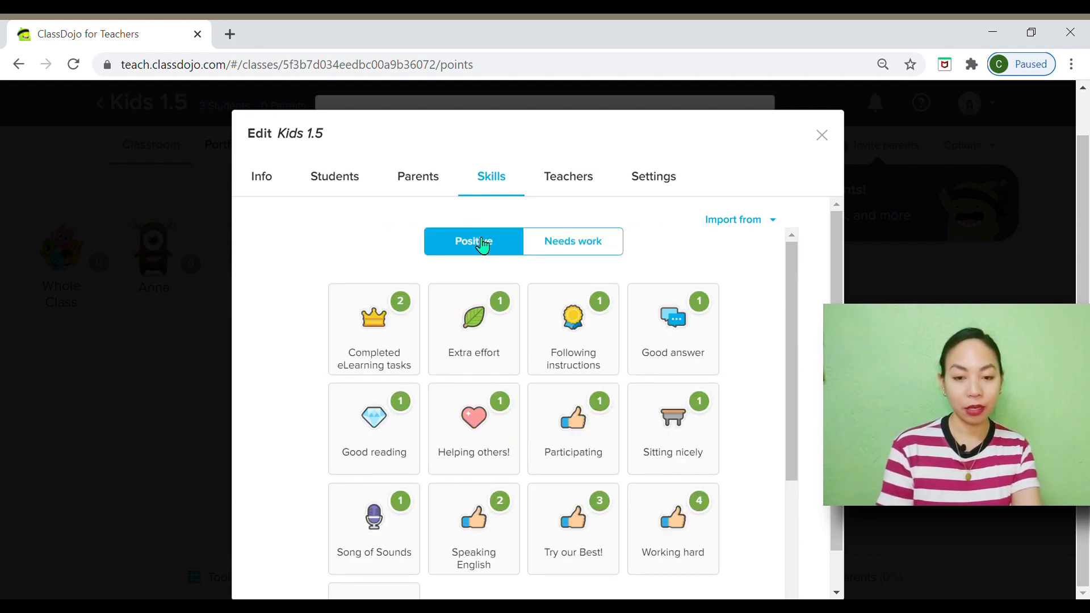
{"action": "scroll", "coordinate": [764, 372], "scroll_direction": "down", "scroll_amount": 3}
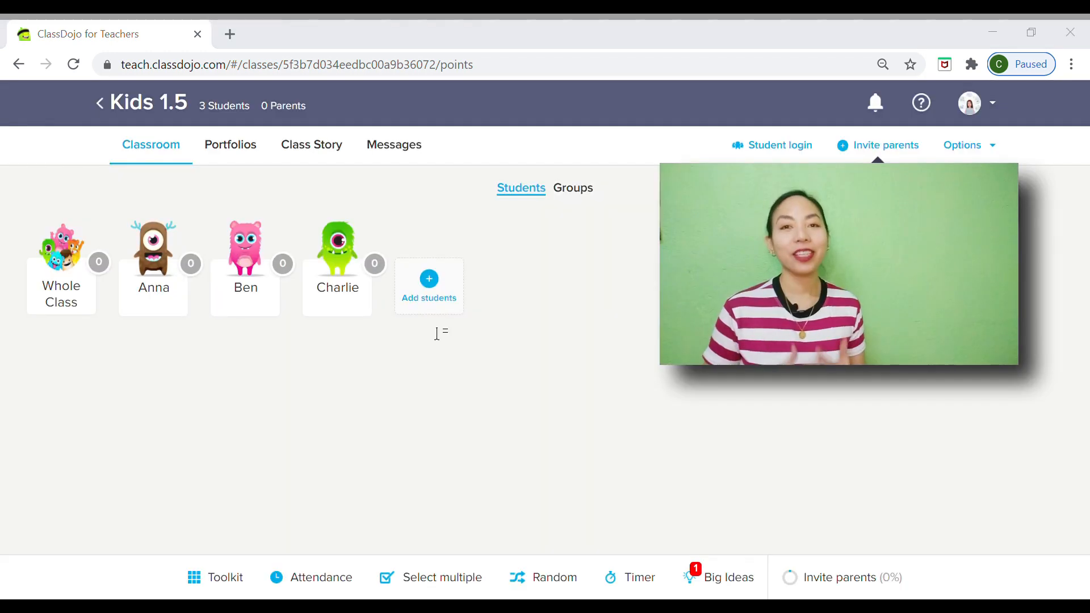